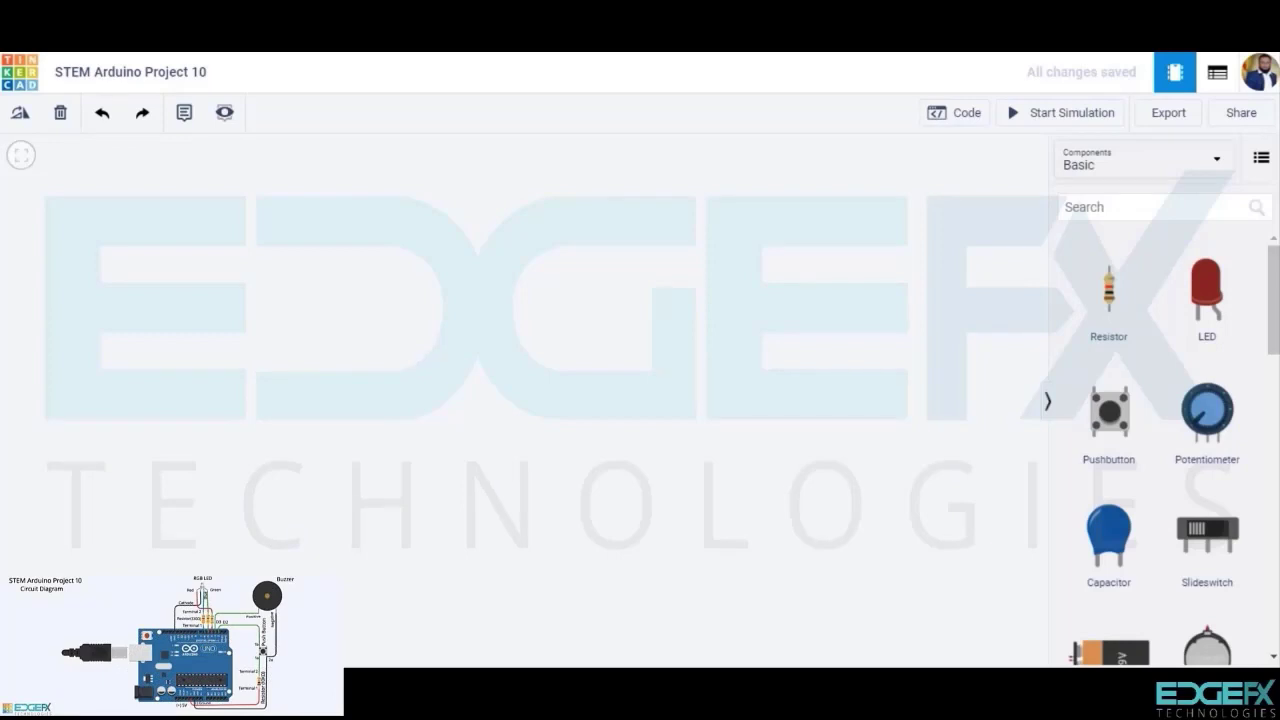
Search the components for "ardui" and place an Arduino Uno R3 in the middle of the workspace
left_click(1144, 209)
type("ardui")
left_click(1097, 300)
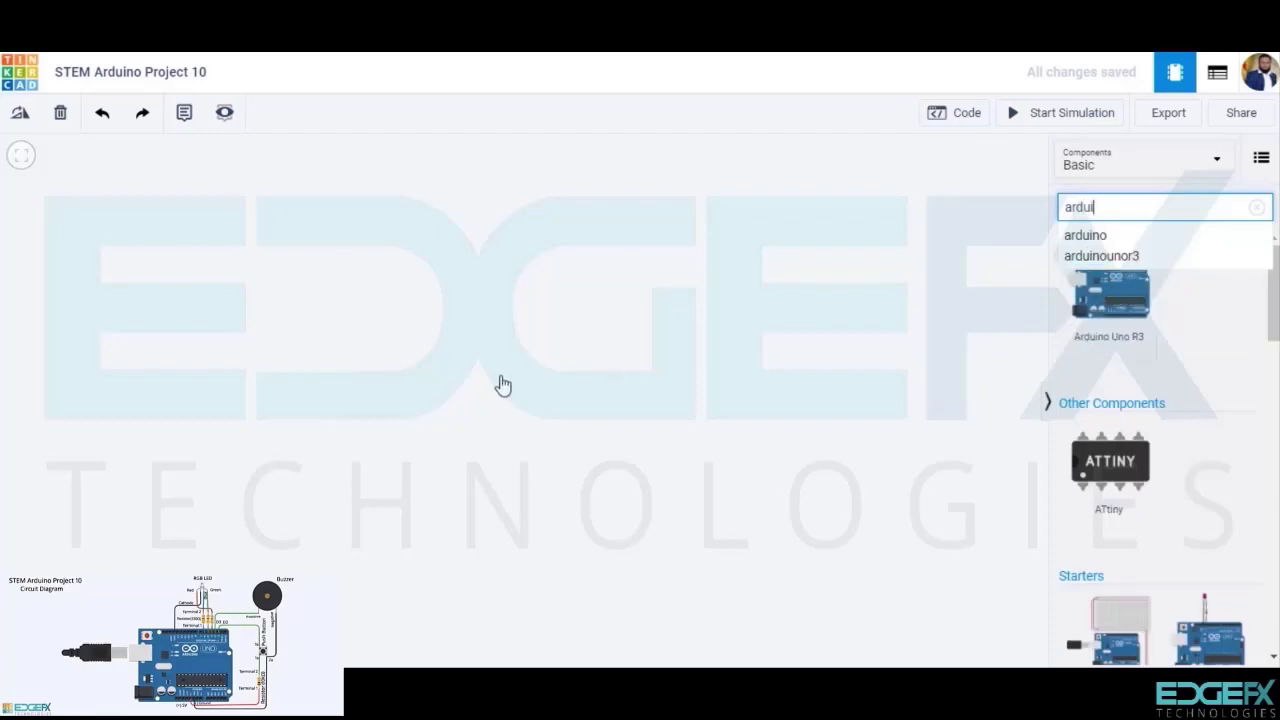
left_click(502, 381)
left_click(509, 401)
left_click(689, 442)
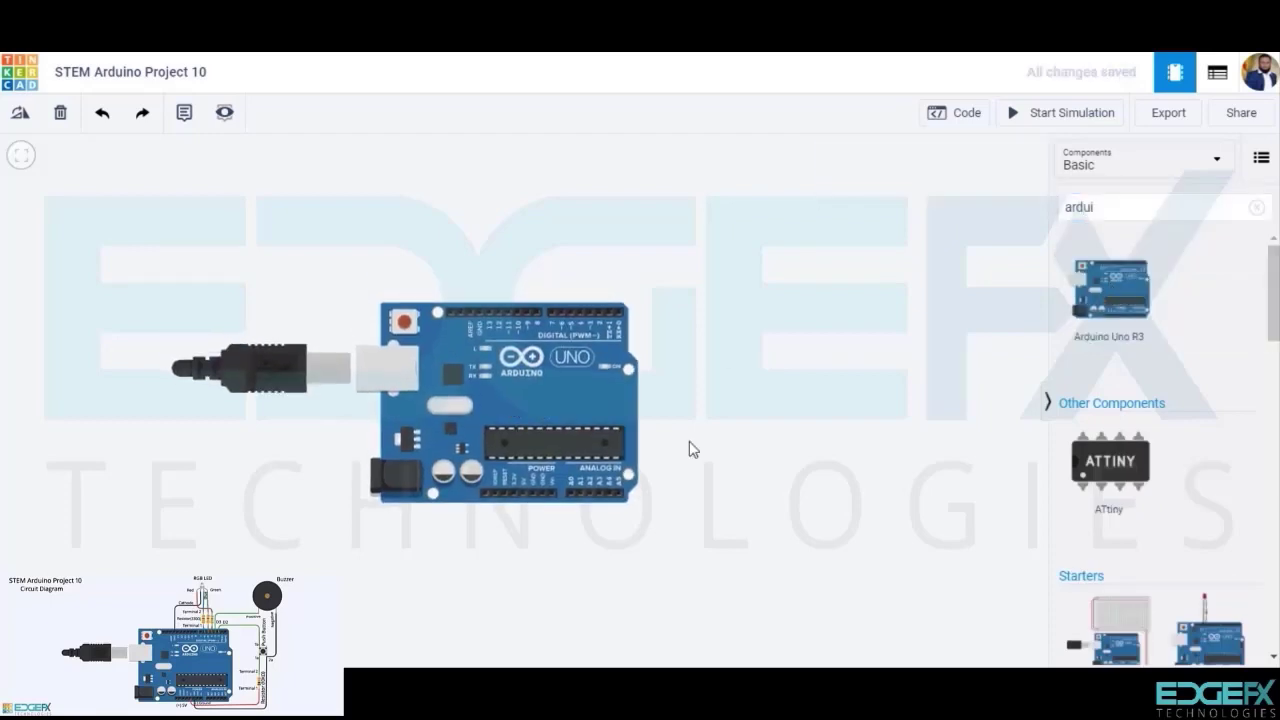
Add an RGB LED above the Arduino's digital pins and a pushbutton beside the board
scroll(1163, 347, "down", 8)
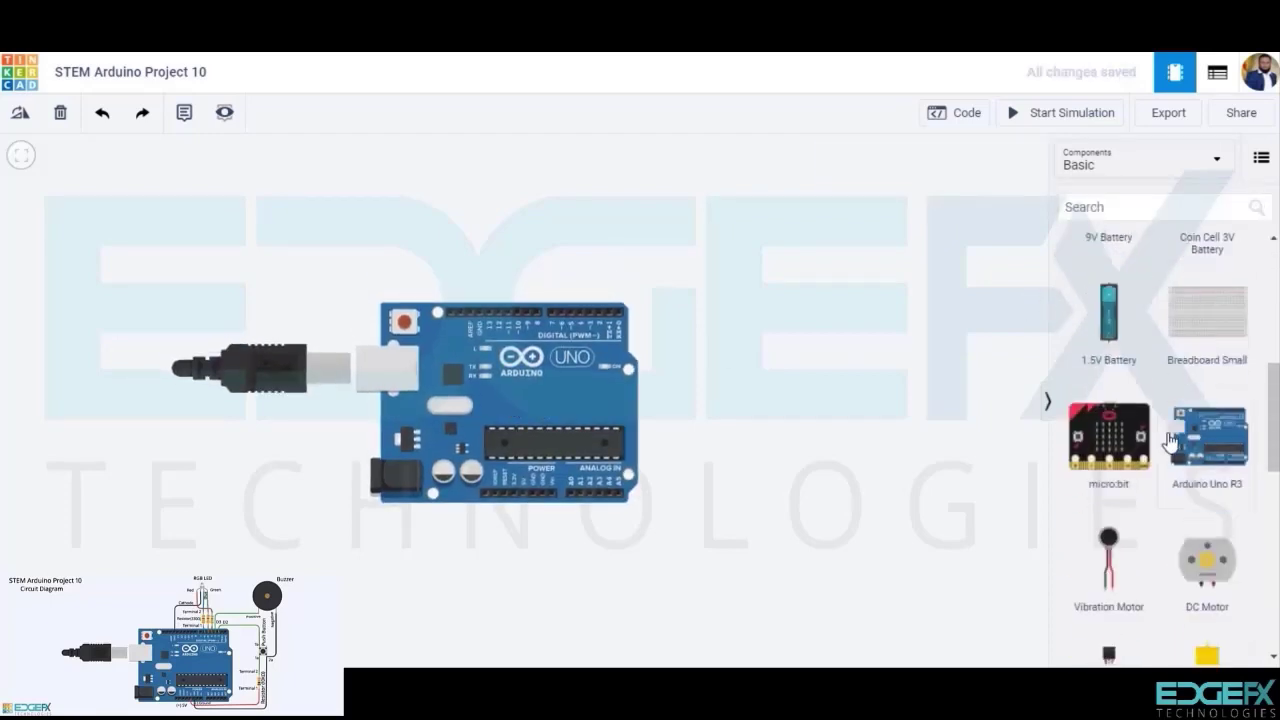
left_click(1207, 440)
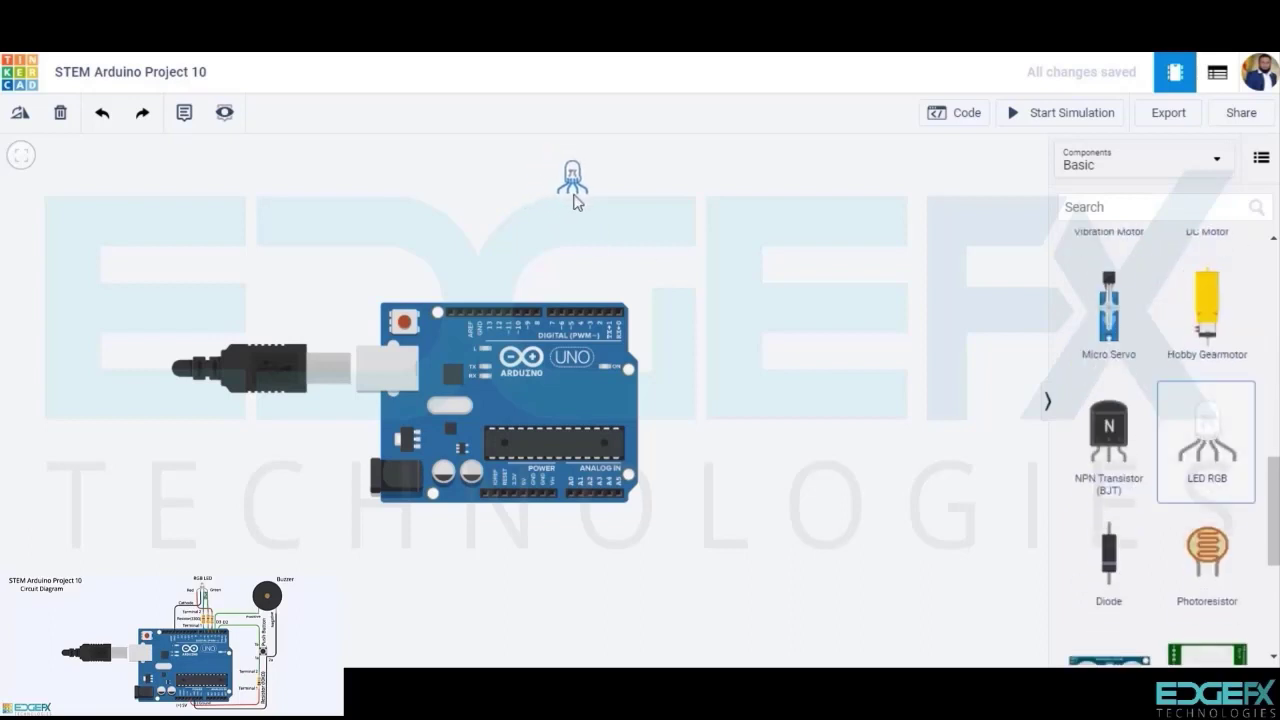
left_click(582, 195)
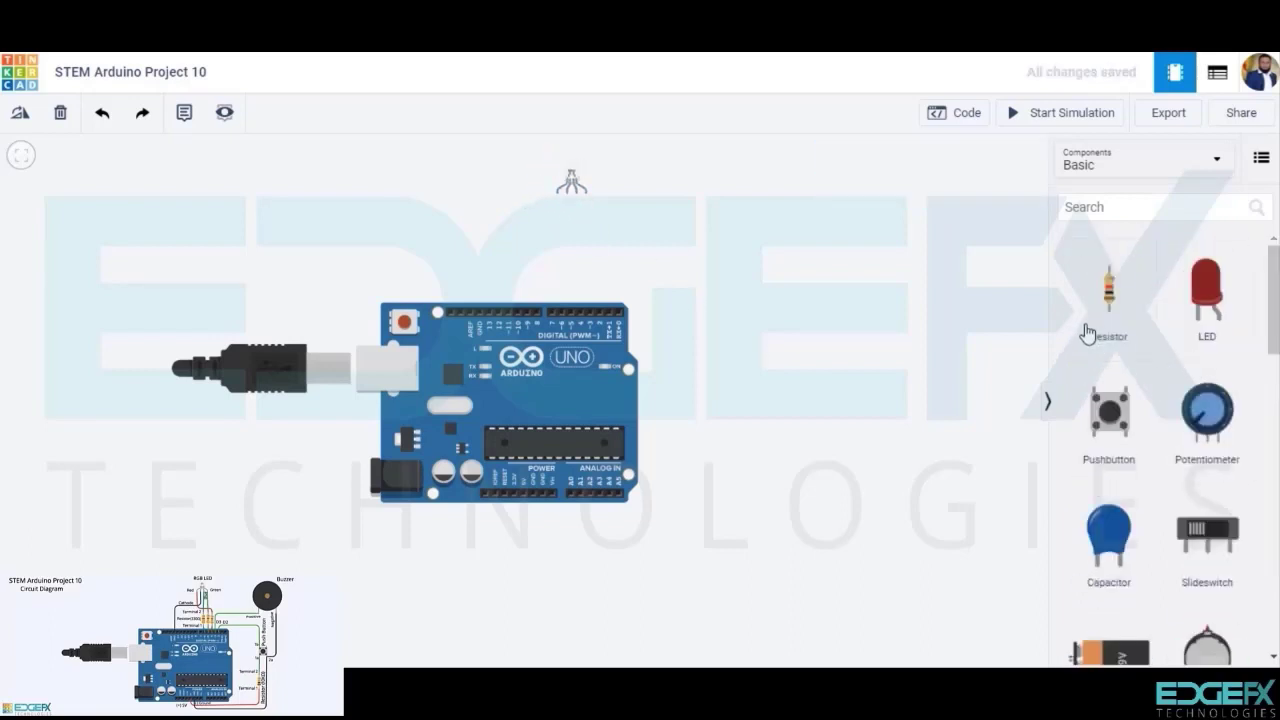
left_click(1110, 412)
left_click(760, 348)
Place a piezo buzzer above the pushbutton
scroll(1115, 450, "down", 6)
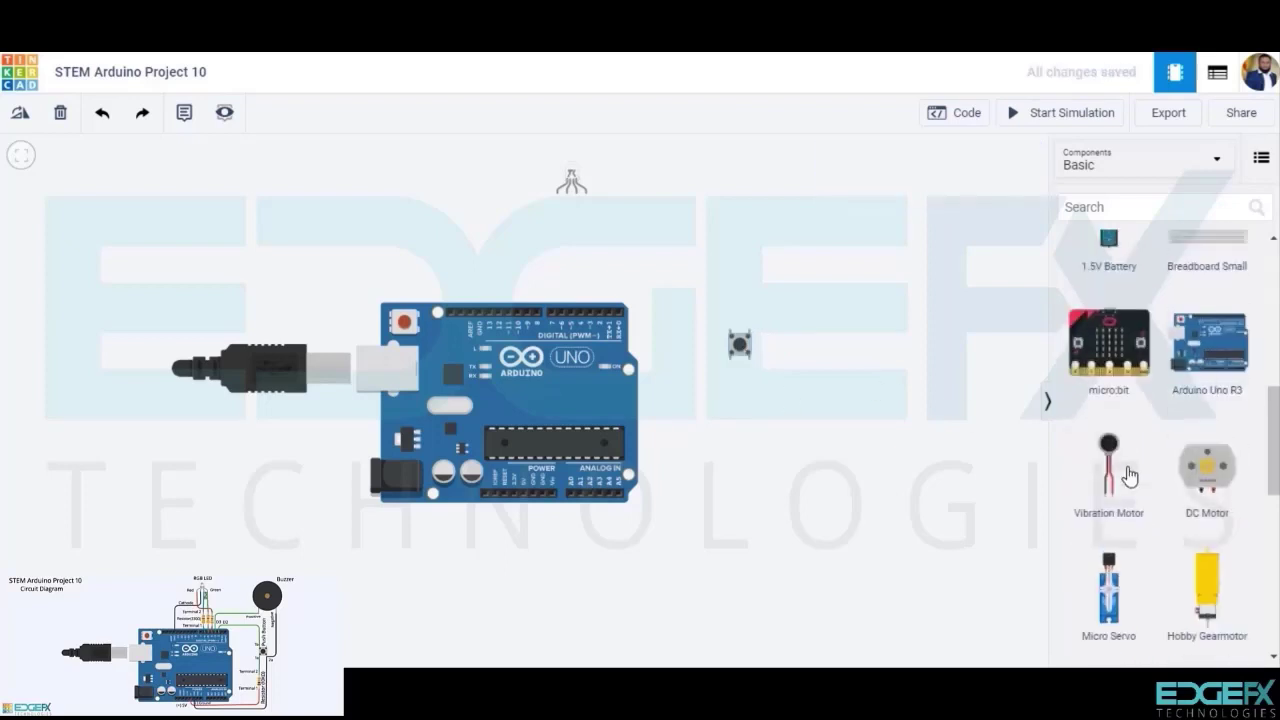
scroll(1130, 478, "down", 4)
left_click(1108, 515)
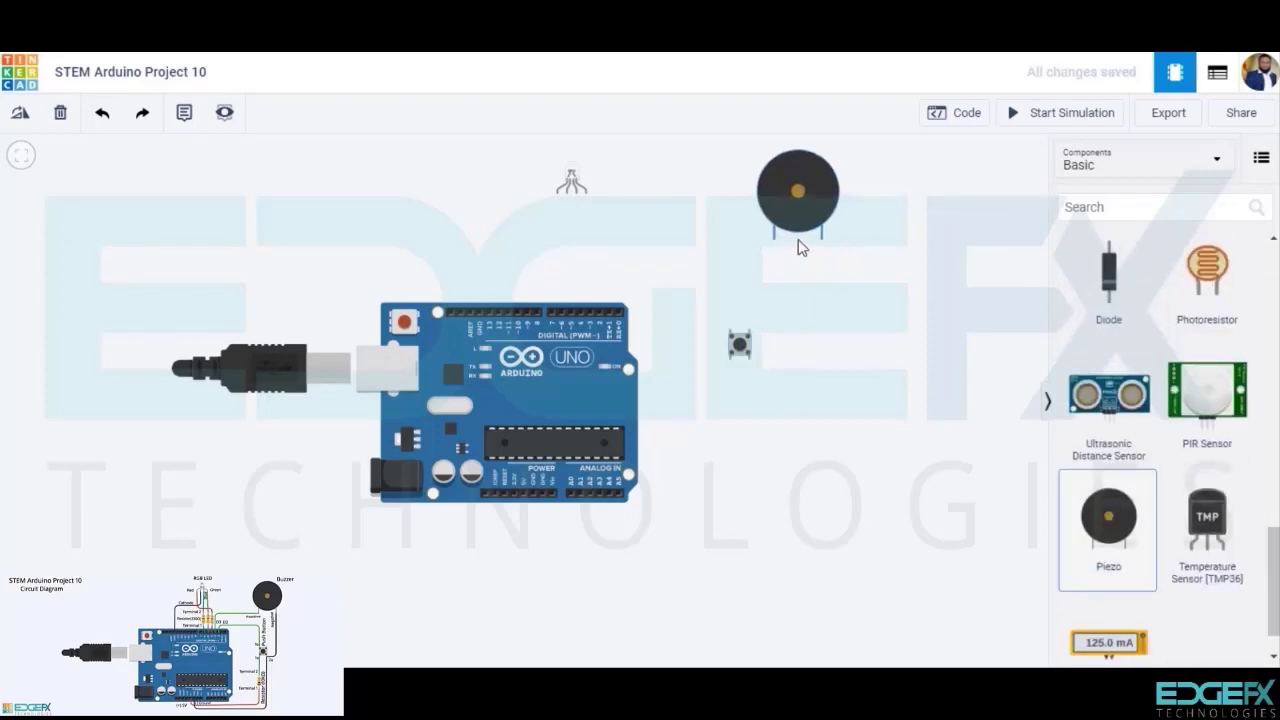
left_click(770, 240)
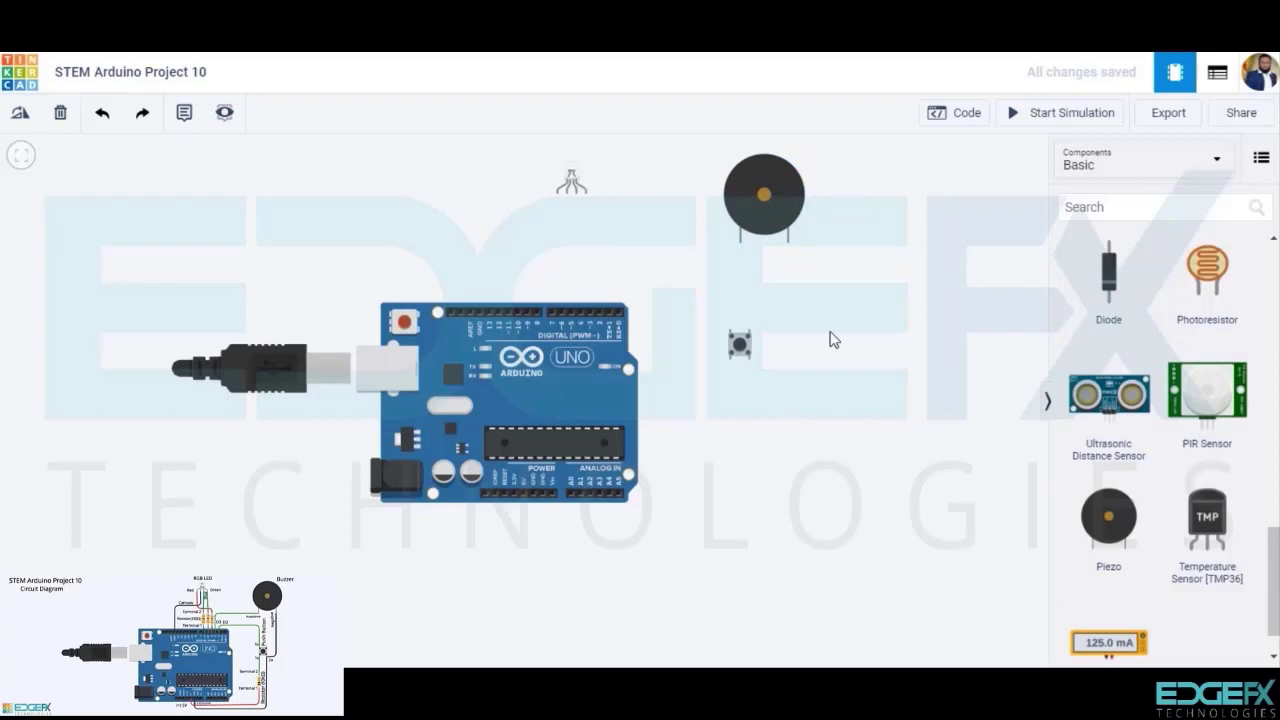
Place a resistor below the pushbutton
scroll(1150, 400, "up", 10)
left_click(1108, 290)
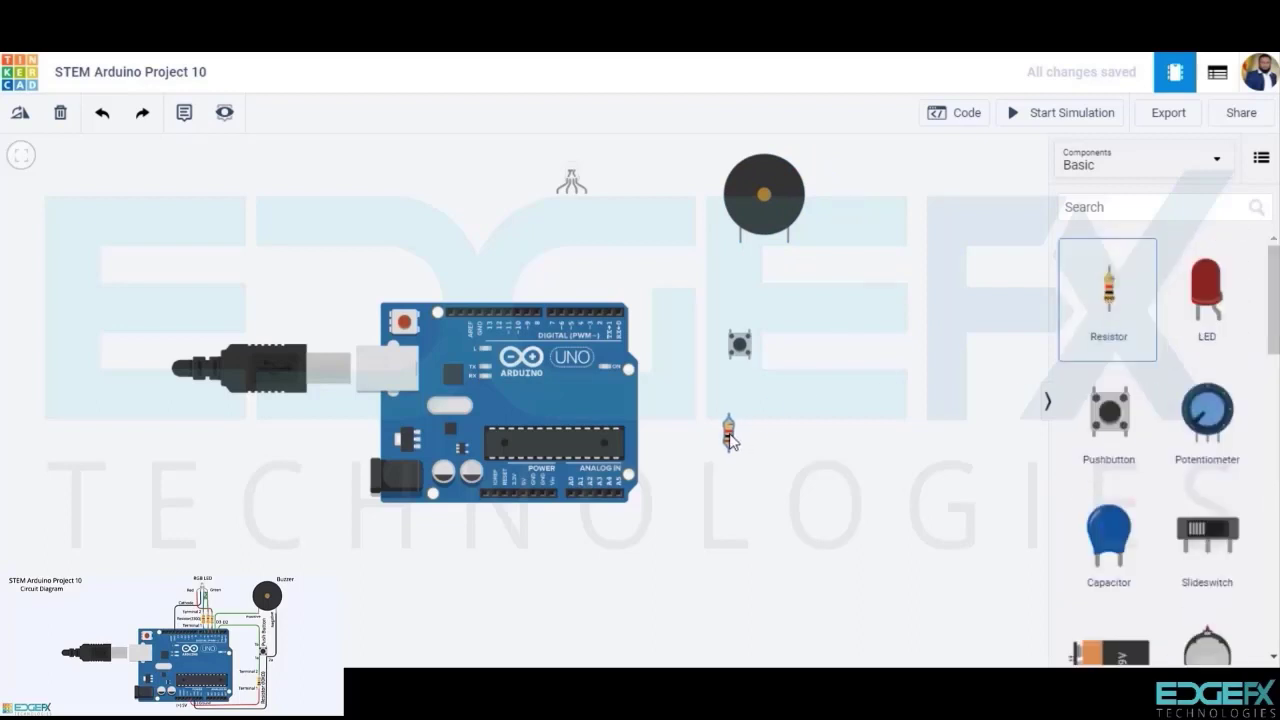
left_click(730, 440)
left_click(771, 437)
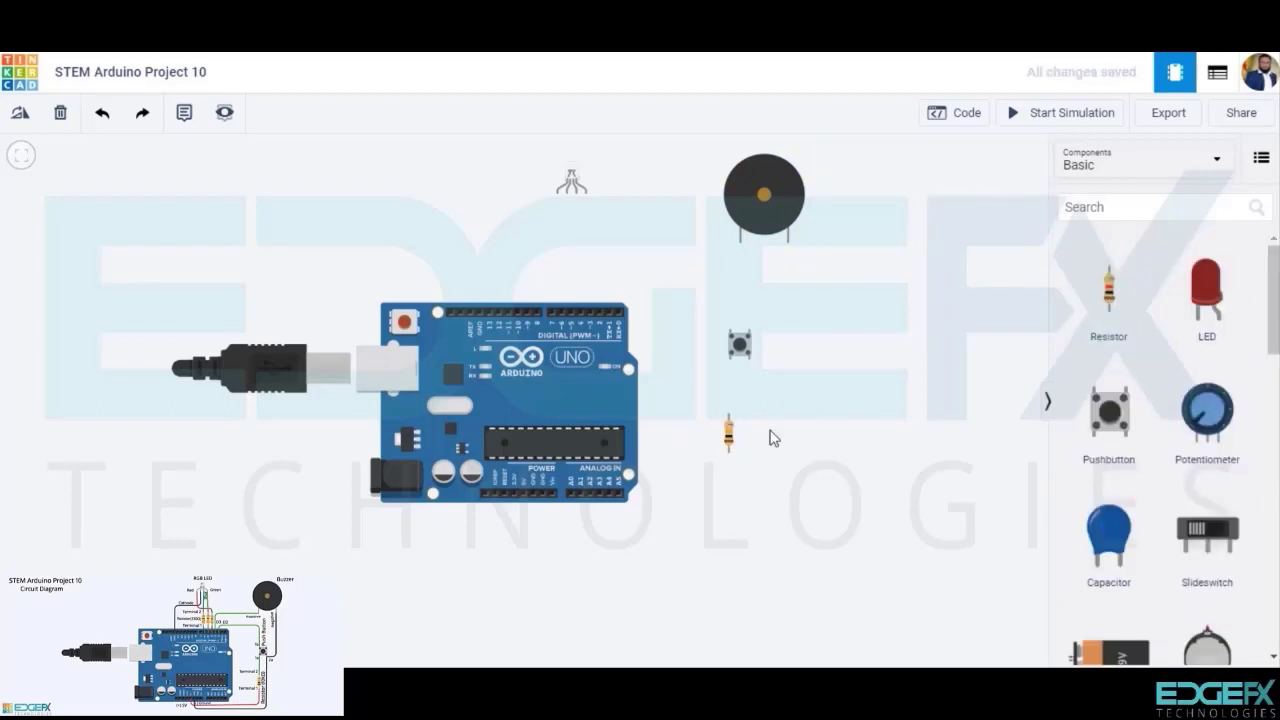
Add a resistor beneath the RGB LED's rightmost leg and set its resistance to 330 Ω
left_click(1123, 298)
left_click(590, 248)
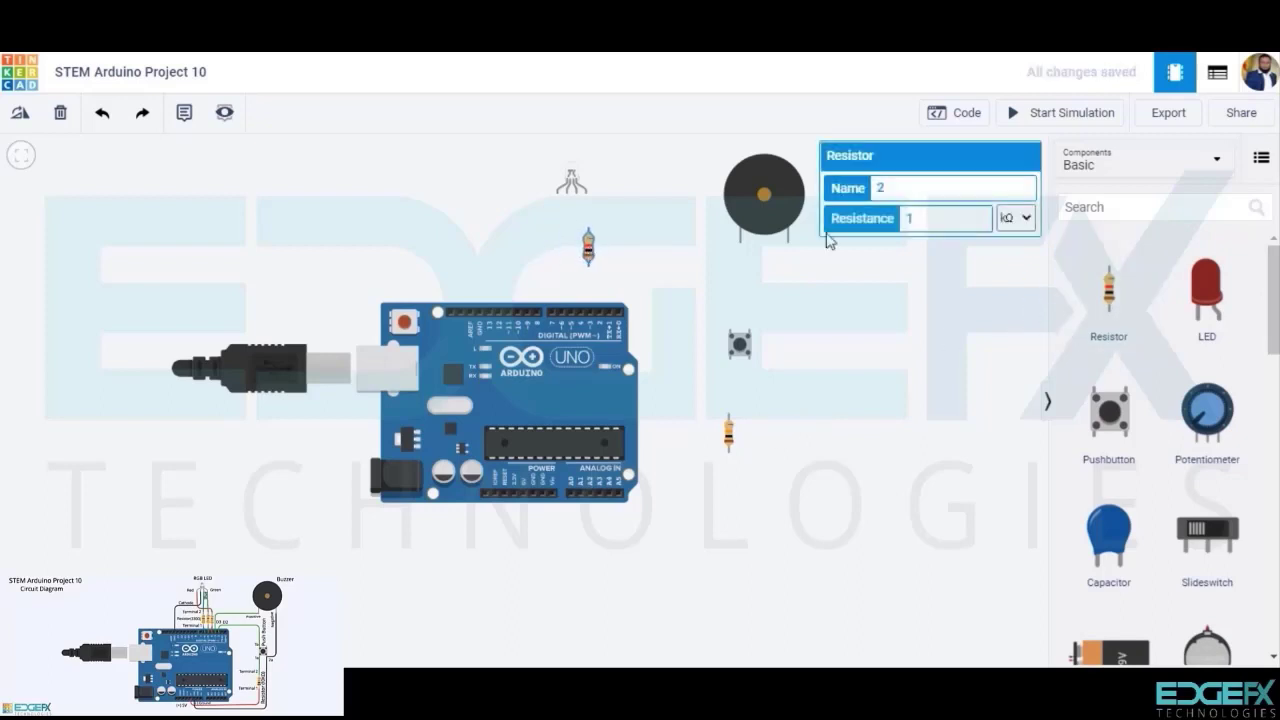
type("330")
left_click(1021, 217)
left_click_drag(921, 219, 892, 228)
left_click(1006, 302)
Add a second 330 Ω resistor immediately left of the one beneath the RGB LED
left_click(1112, 295)
left_click(576, 247)
left_click(1048, 401)
left_click(1270, 398)
type("330")
left_click(1018, 217)
left_click(1010, 301)
Add a third 330 Ω resistor beneath the RGB LED's leftmost leg
left_click(1110, 295)
left_click(553, 247)
type("330")
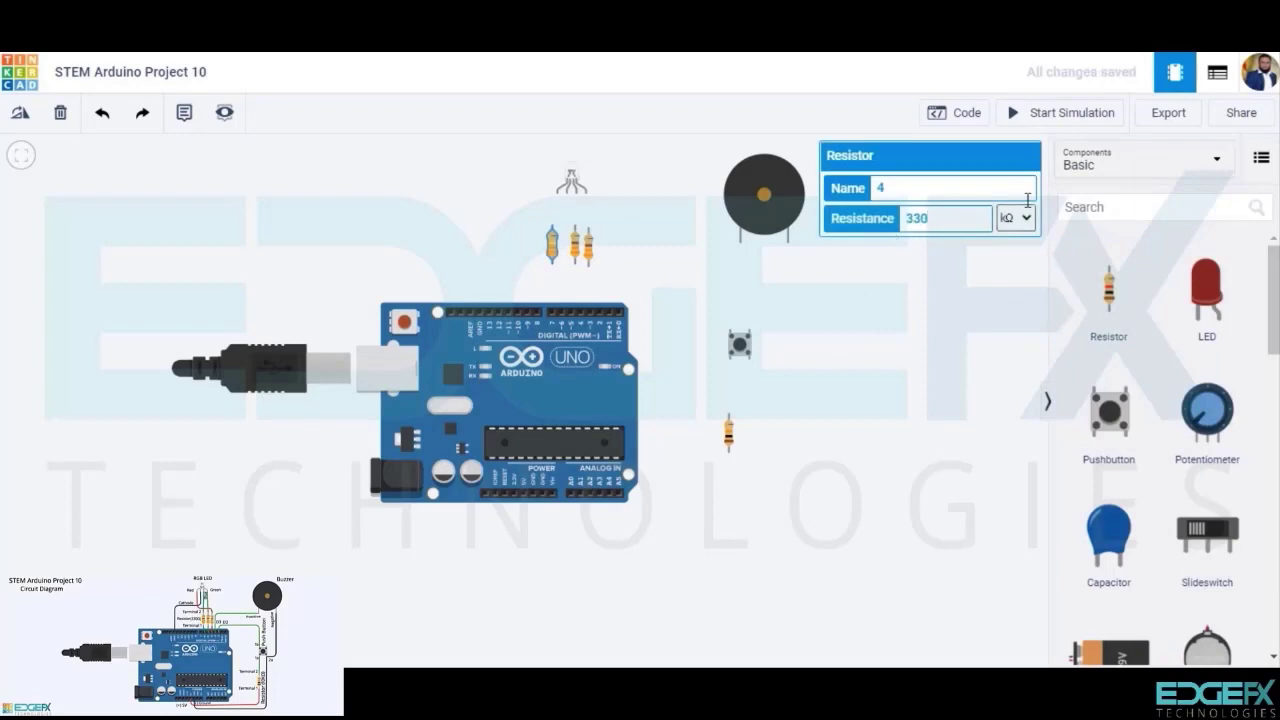
left_click(1022, 217)
left_click(1014, 300)
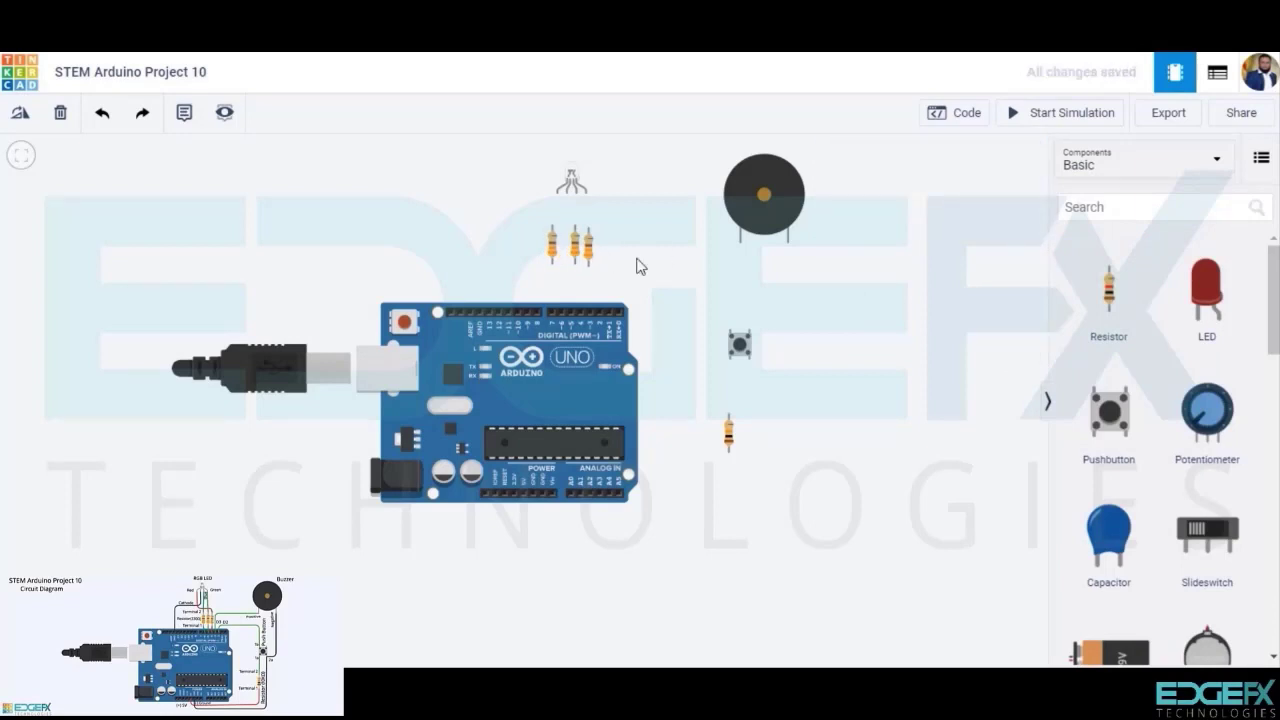
Wire the lower end of the resistor below the pushbutton to the Arduino's 5V pin and color the wire red
left_click(731, 461)
left_click(728, 528)
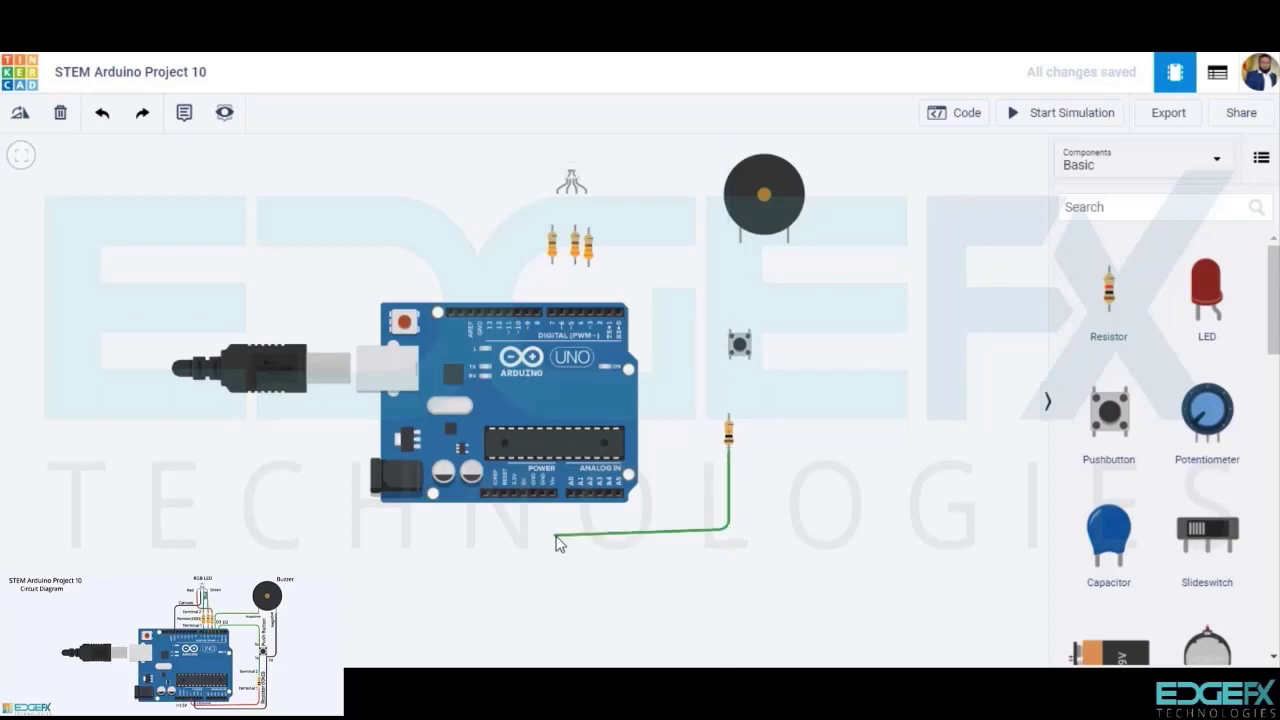
left_click(523, 528)
left_click(523, 495)
left_click(882, 193)
left_click(878, 228)
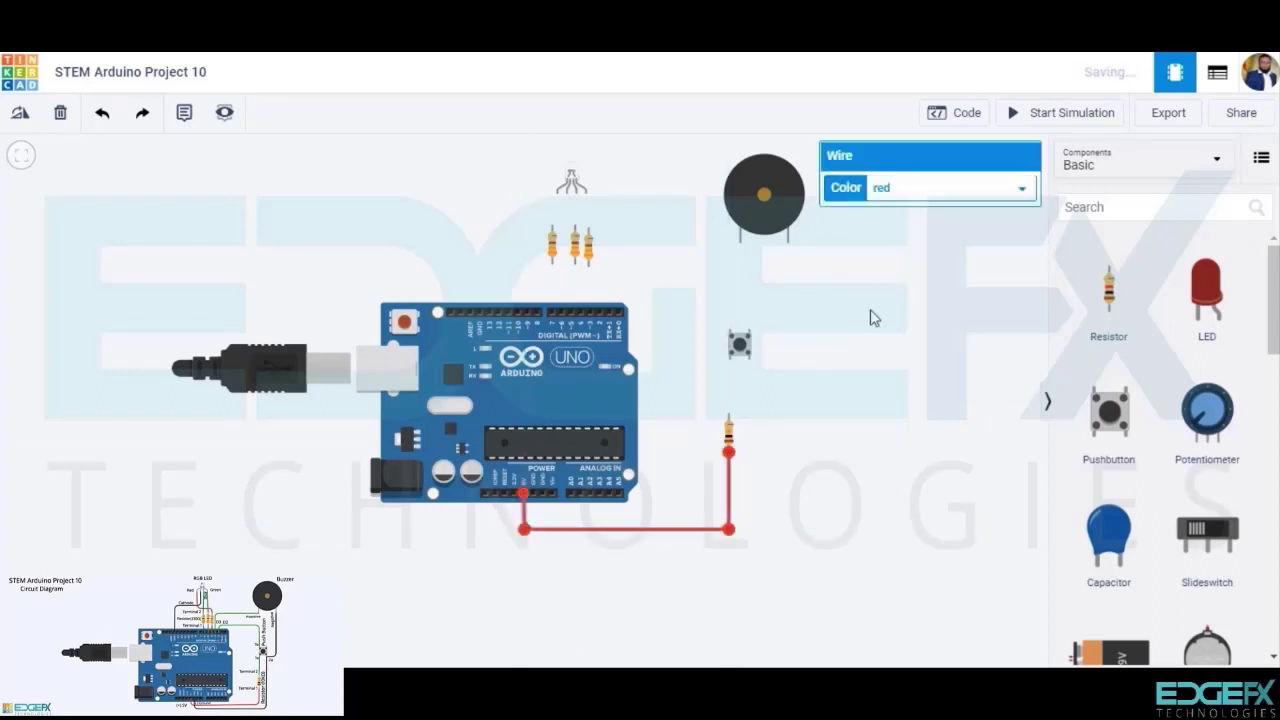
left_click(870, 314)
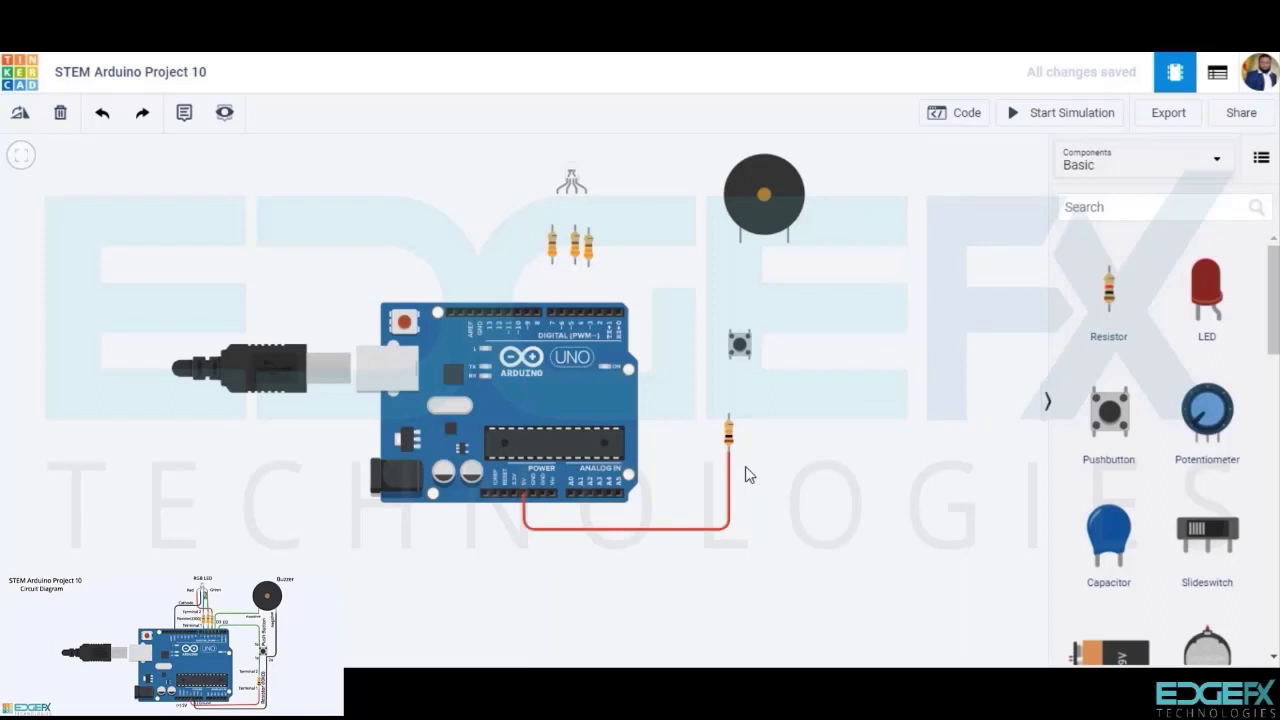
Wire the resistor's upper end to the pushbutton's lower-left terminal and shift the pushbutton to straighten the wire
left_click(729, 415)
left_click(731, 357)
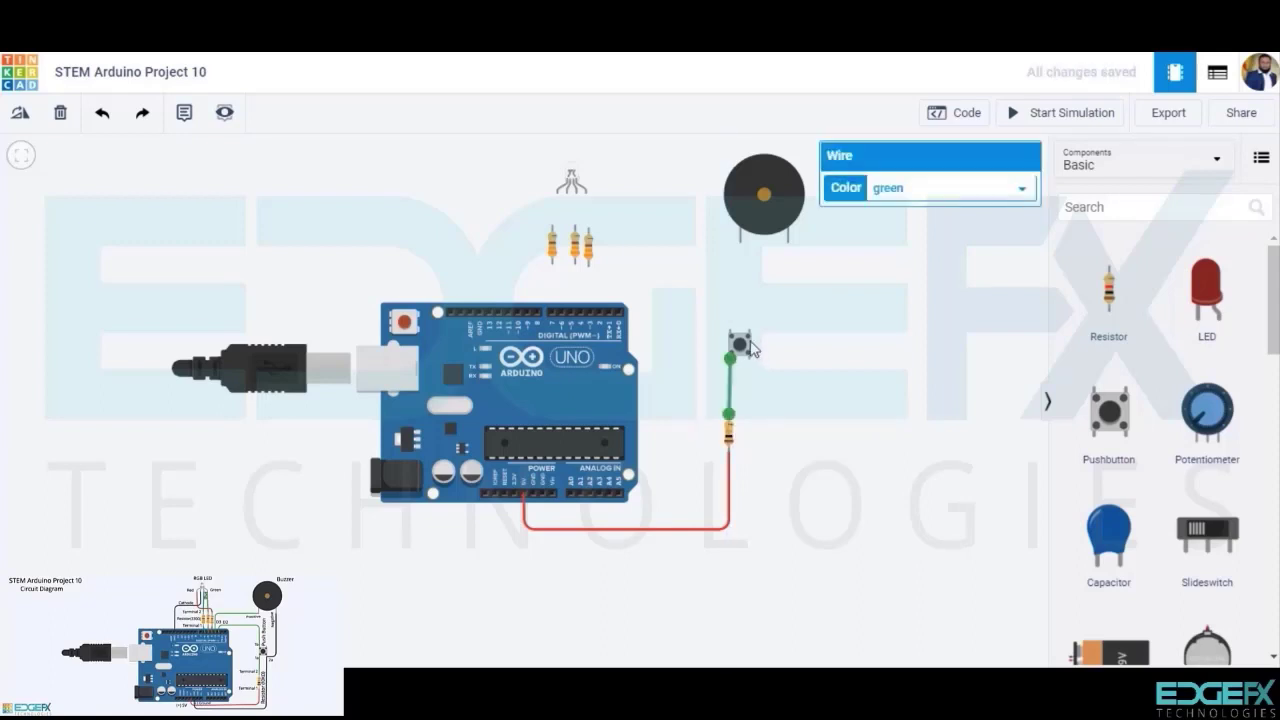
left_click(748, 345)
left_click(780, 421)
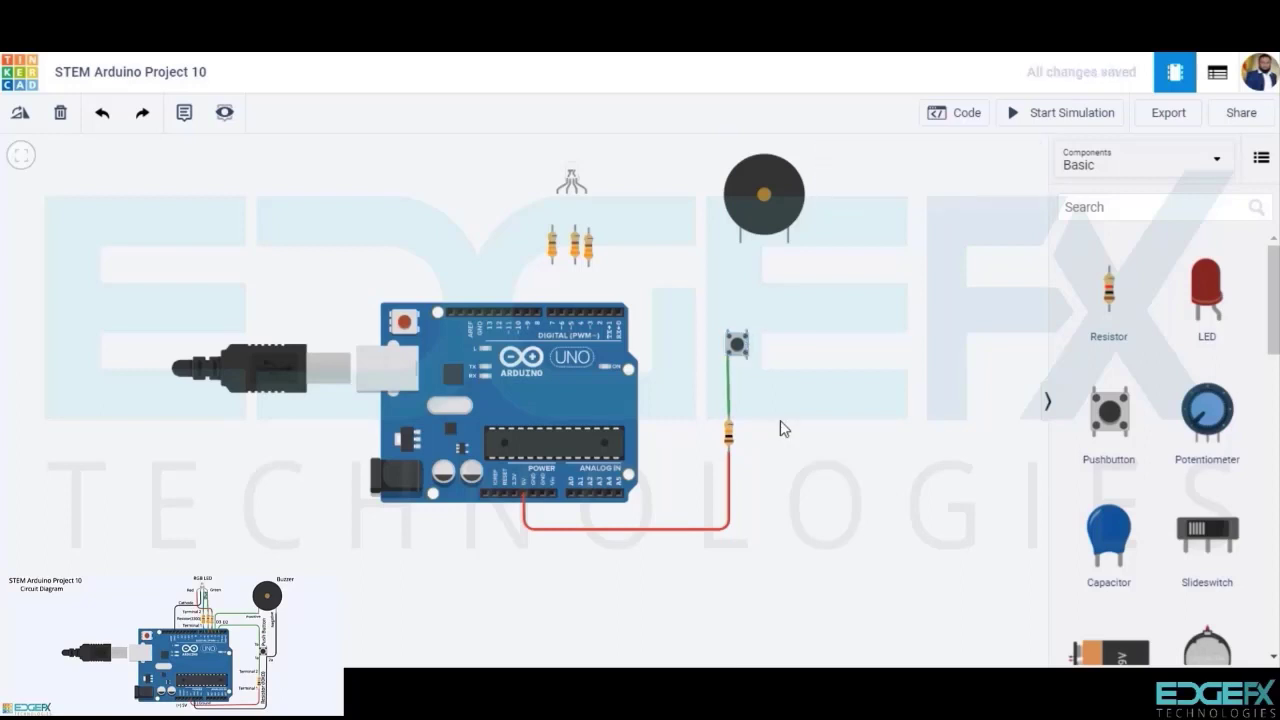
Wire the pushbutton's upper-left terminal to Arduino digital pin 2 and align the wire's corner so it runs straight
left_click(733, 335)
left_click(728, 285)
left_click(603, 284)
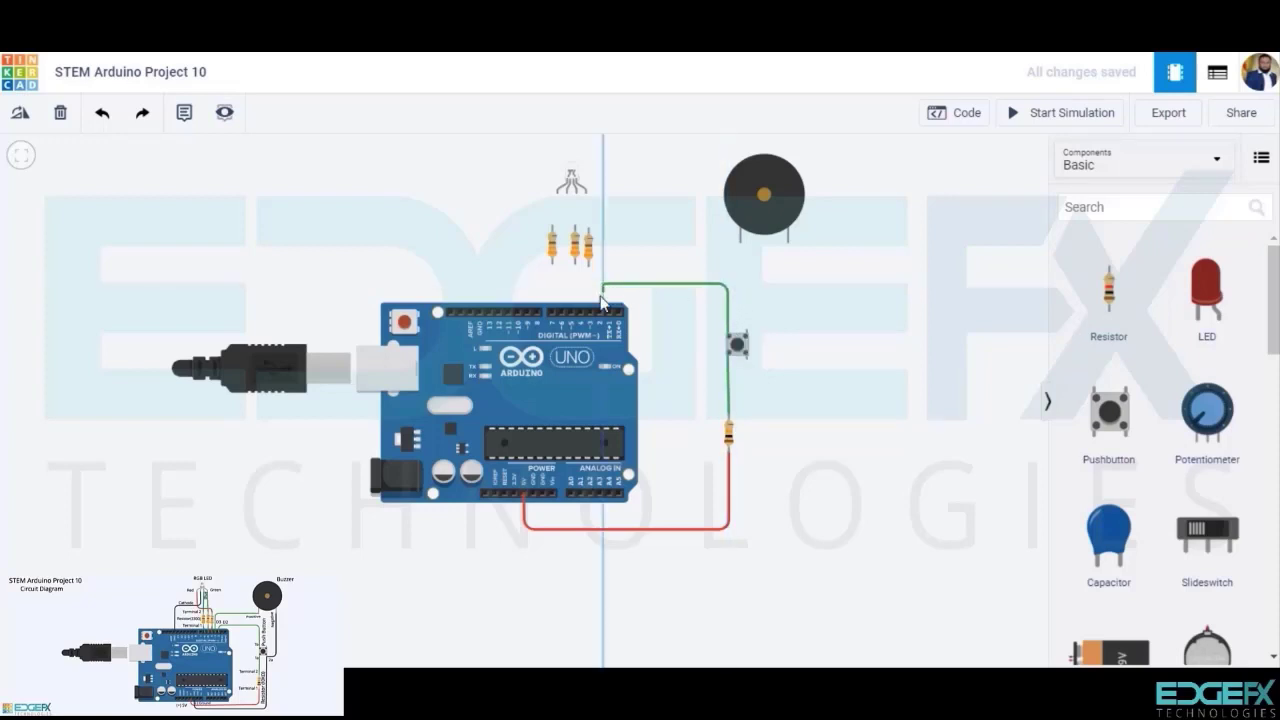
left_click(601, 308)
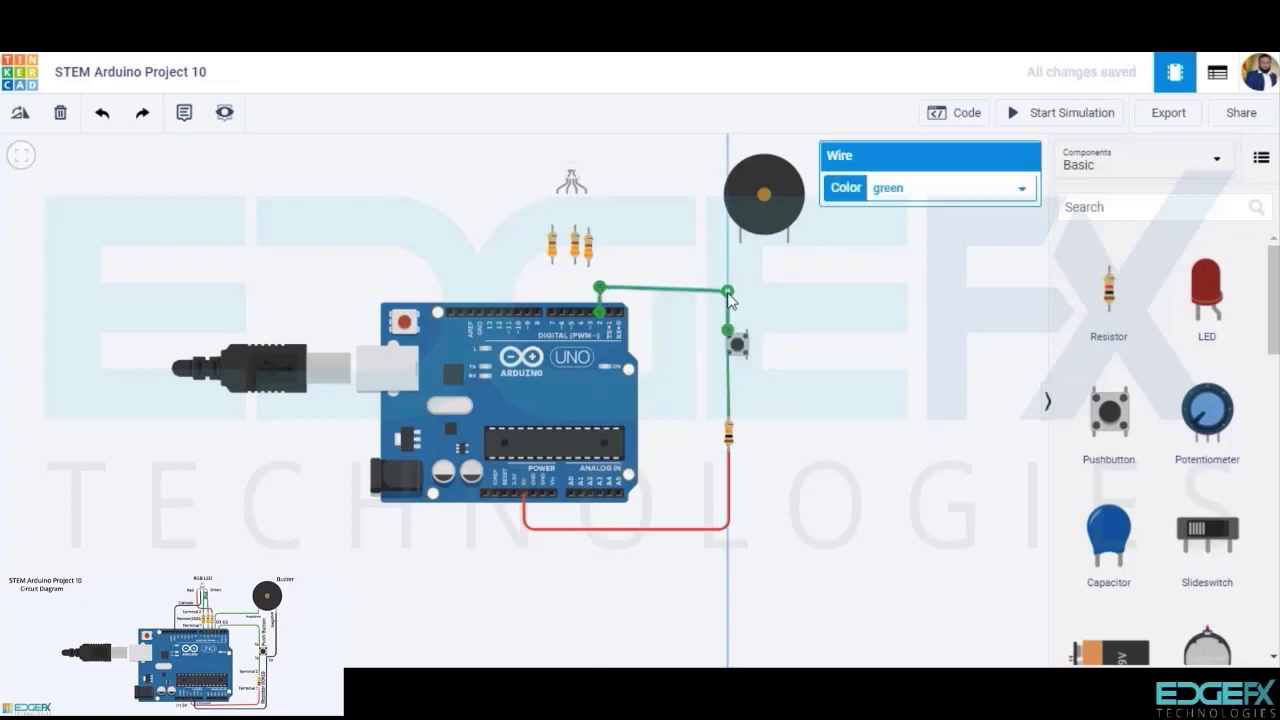
left_click_drag(728, 293, 728, 288)
left_click(762, 298)
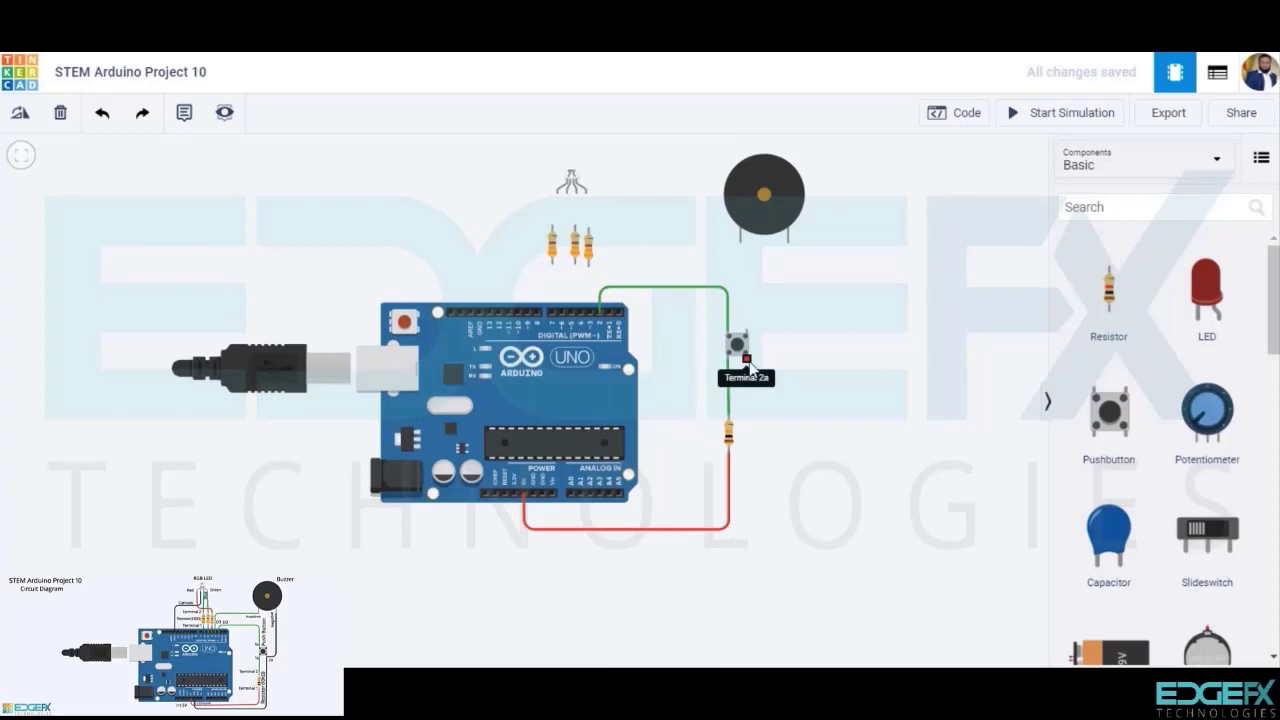
Wire the pushbutton's Terminal 2a to the Arduino's GND pin next to 5V and color the wire black
left_click(747, 359)
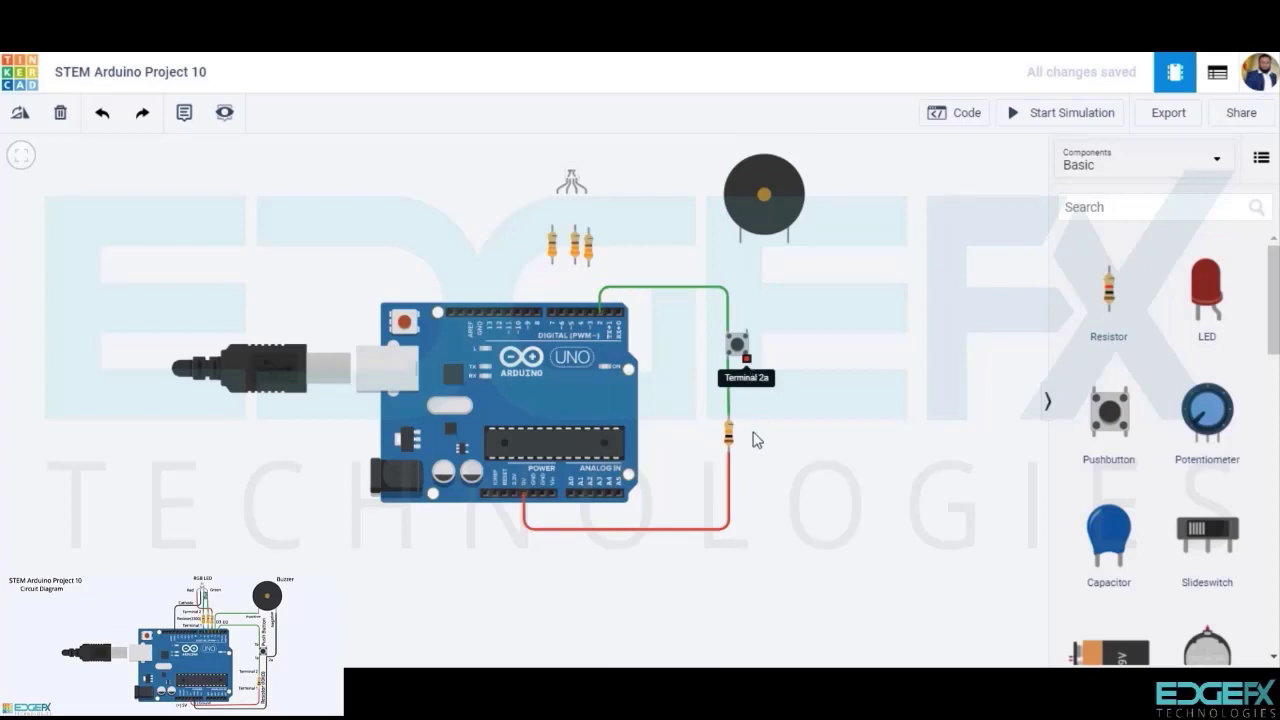
left_click(748, 510)
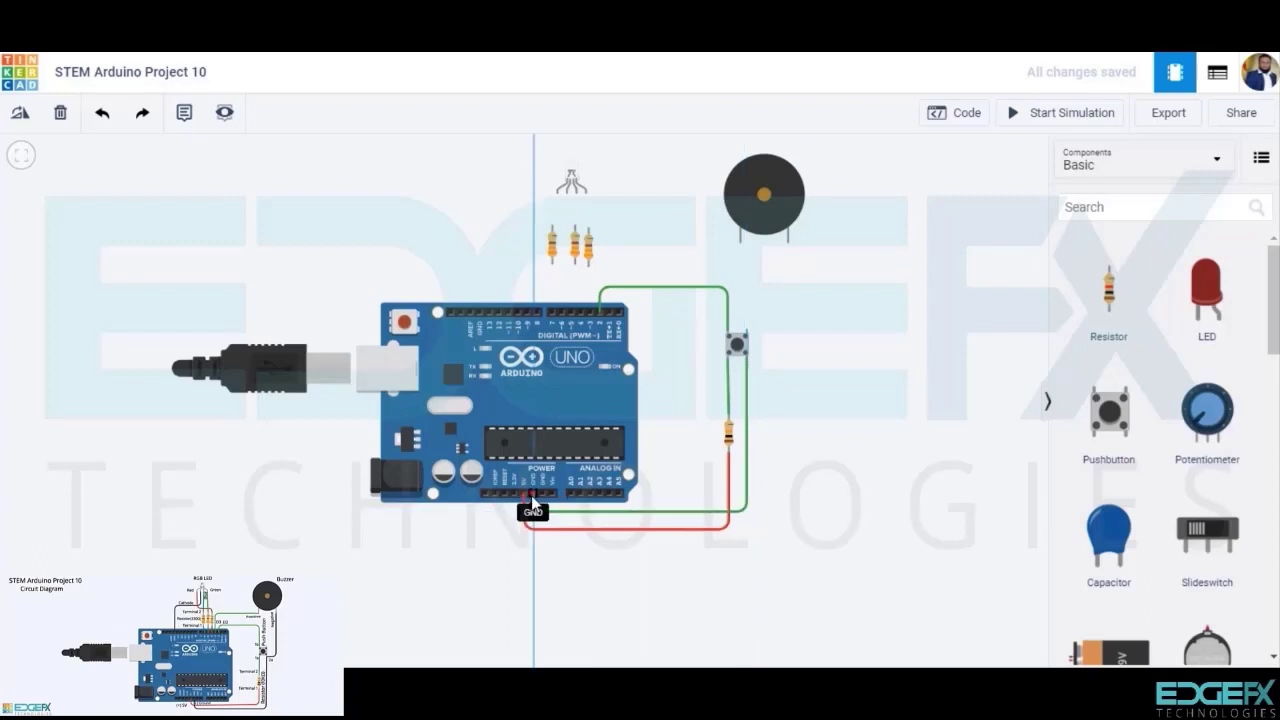
left_click(531, 495)
left_click(950, 185)
left_click(900, 206)
left_click(757, 497)
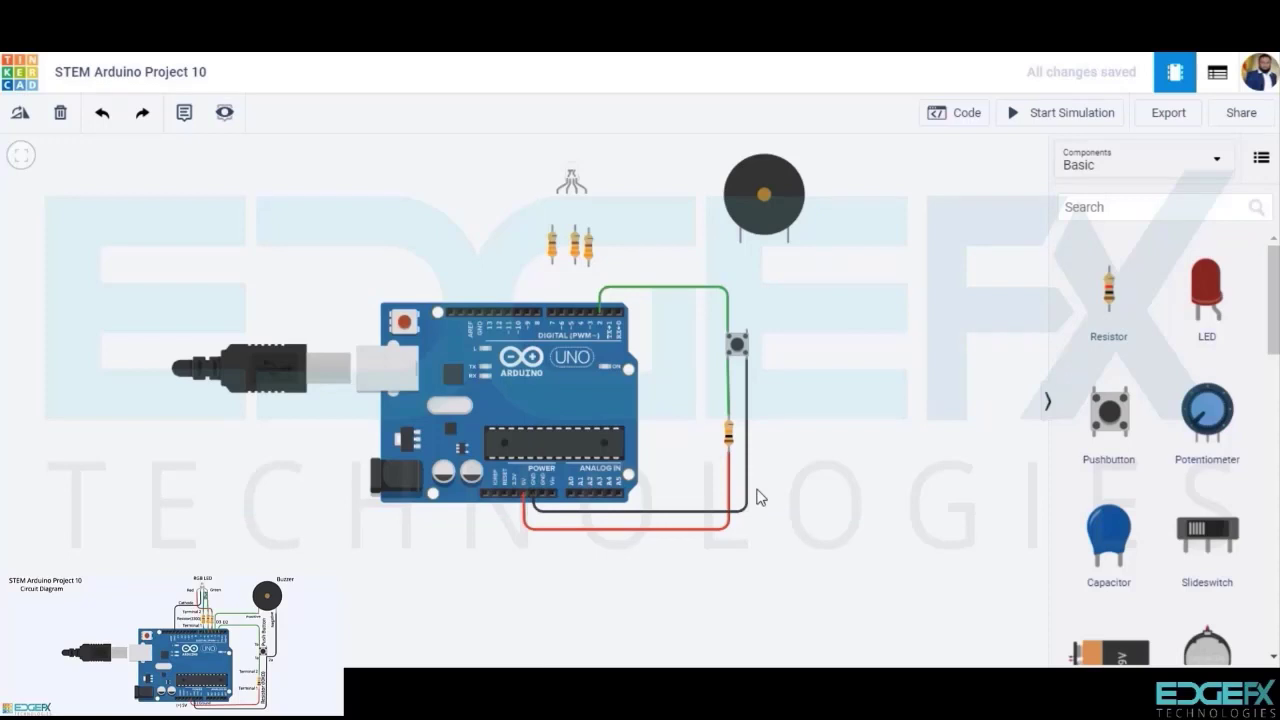
Wire Arduino digital pin 3 to the piezo's positive terminal
left_click(592, 309)
left_click(592, 285)
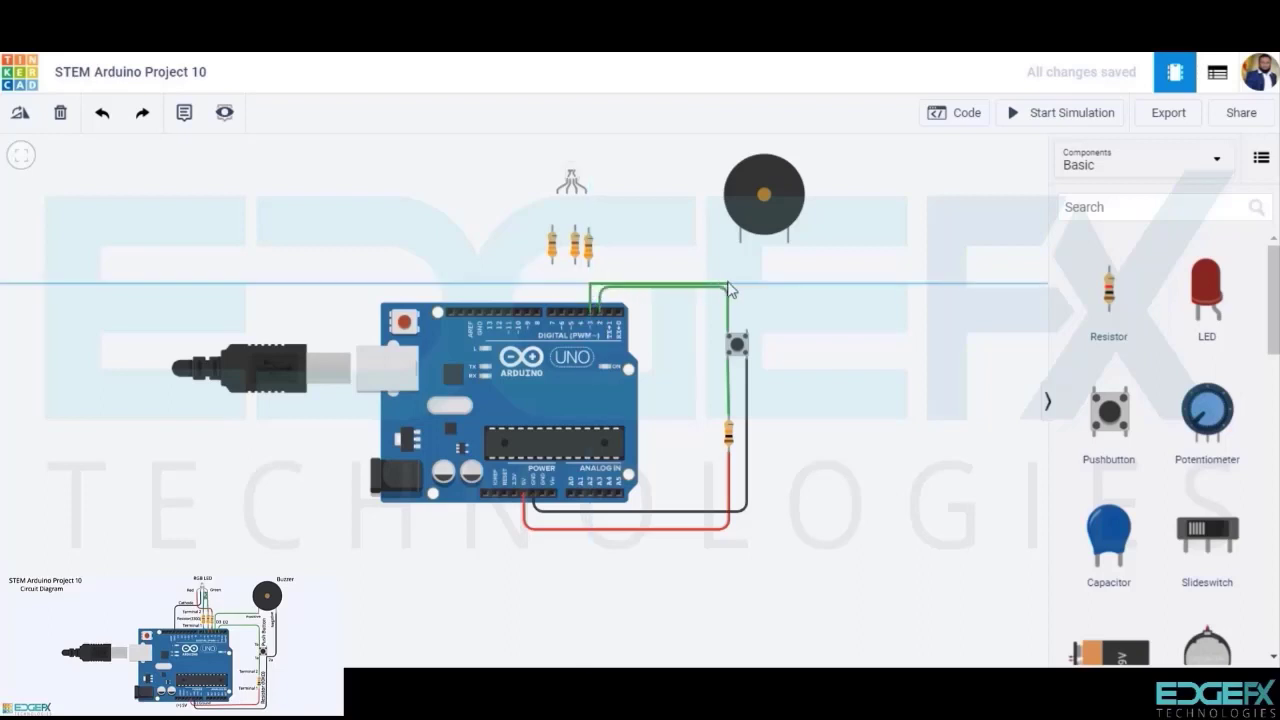
left_click(736, 285)
left_click(739, 238)
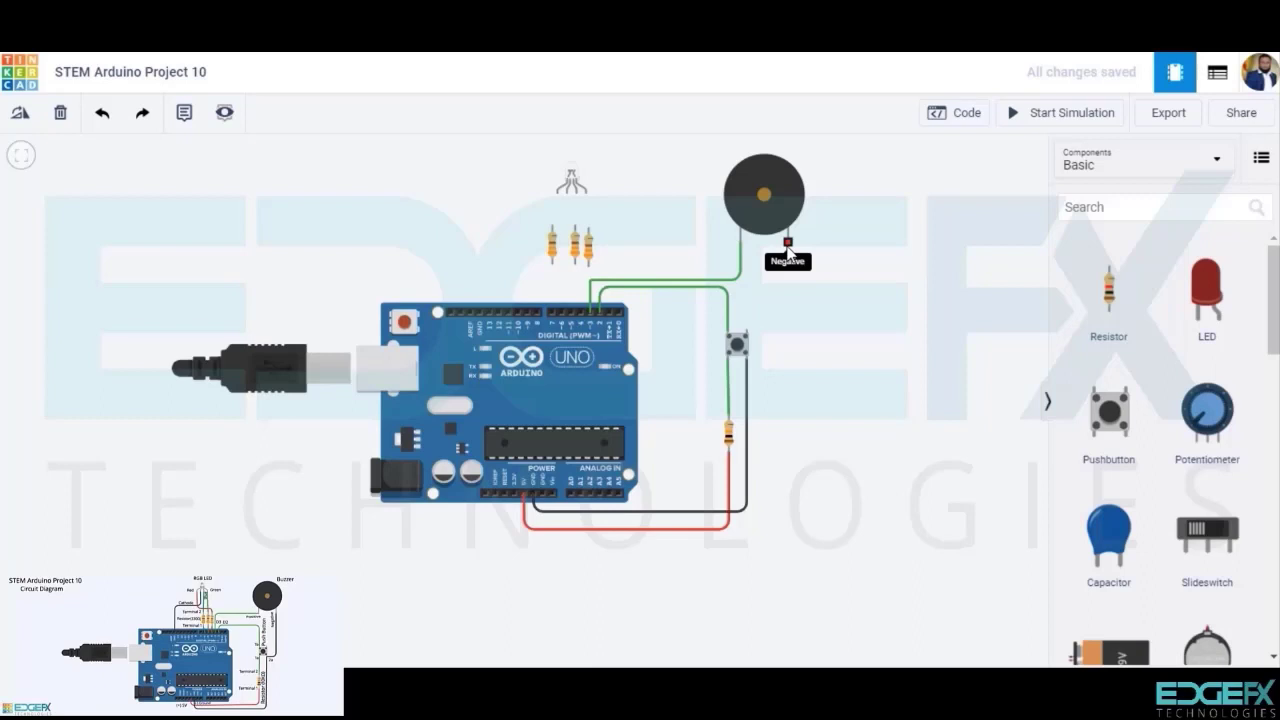
Wire the piezo's negative terminal to the pushbutton's Terminal 2a and color the wire black
left_click(788, 244)
left_click(788, 358)
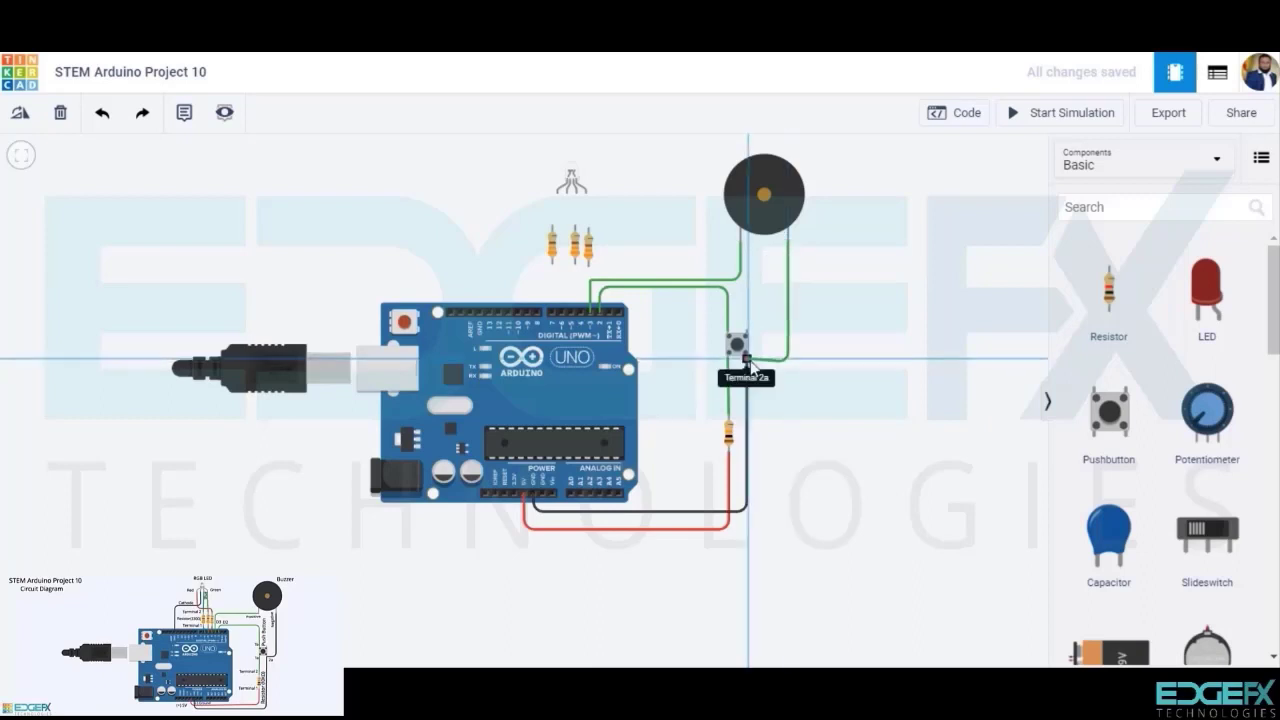
left_click(747, 358)
left_click(780, 360)
left_click(950, 187)
left_click(900, 204)
left_click(810, 314)
Wire Arduino pin D4 to the lower end of the leftmost resistor beneath the RGB LED
scroll(581, 316, "up", 1)
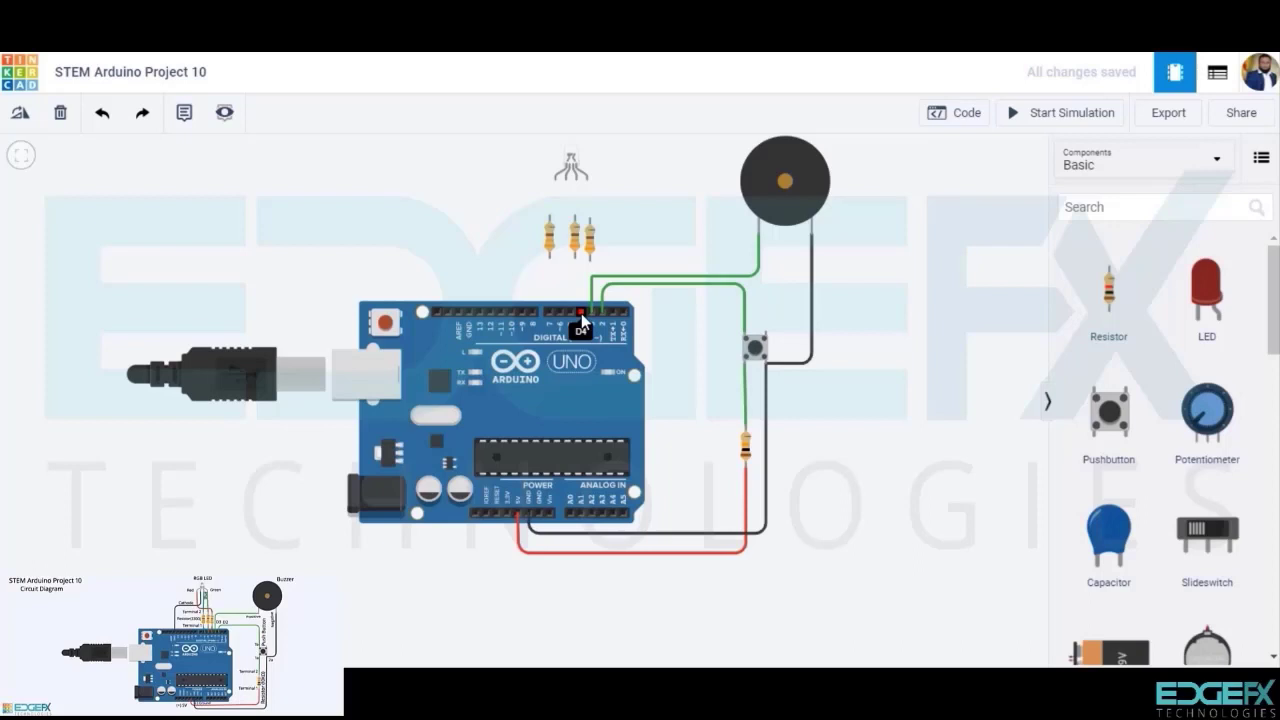
left_click(581, 316)
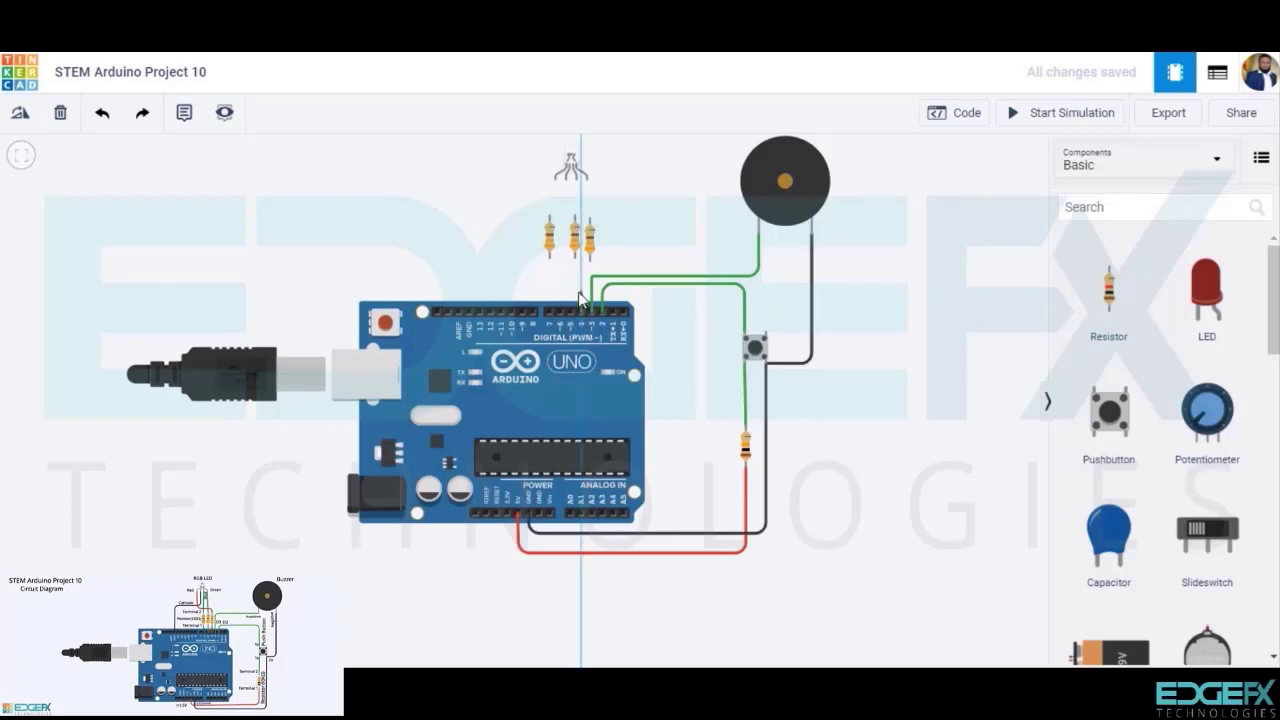
left_click(582, 278)
left_click(549, 278)
left_click(549, 255)
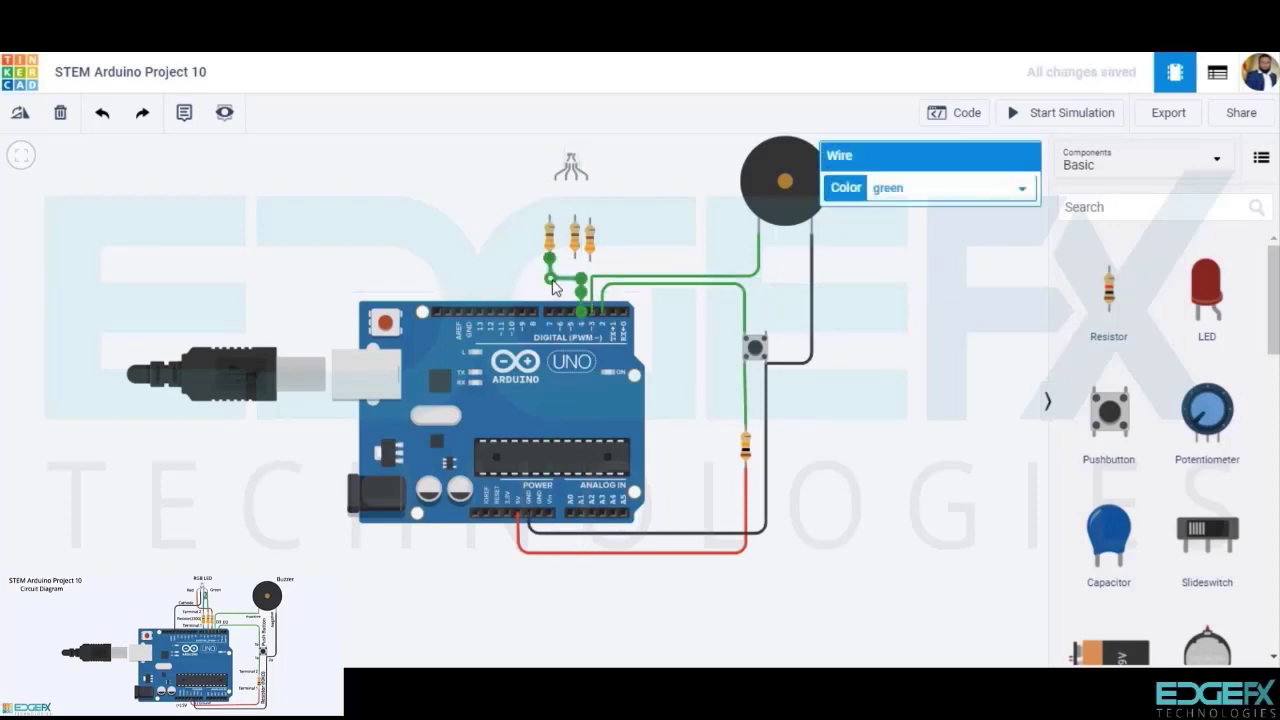
Wire Terminal 2 of the leftmost resistor to the RGB LED's leftmost leg
left_click(548, 218)
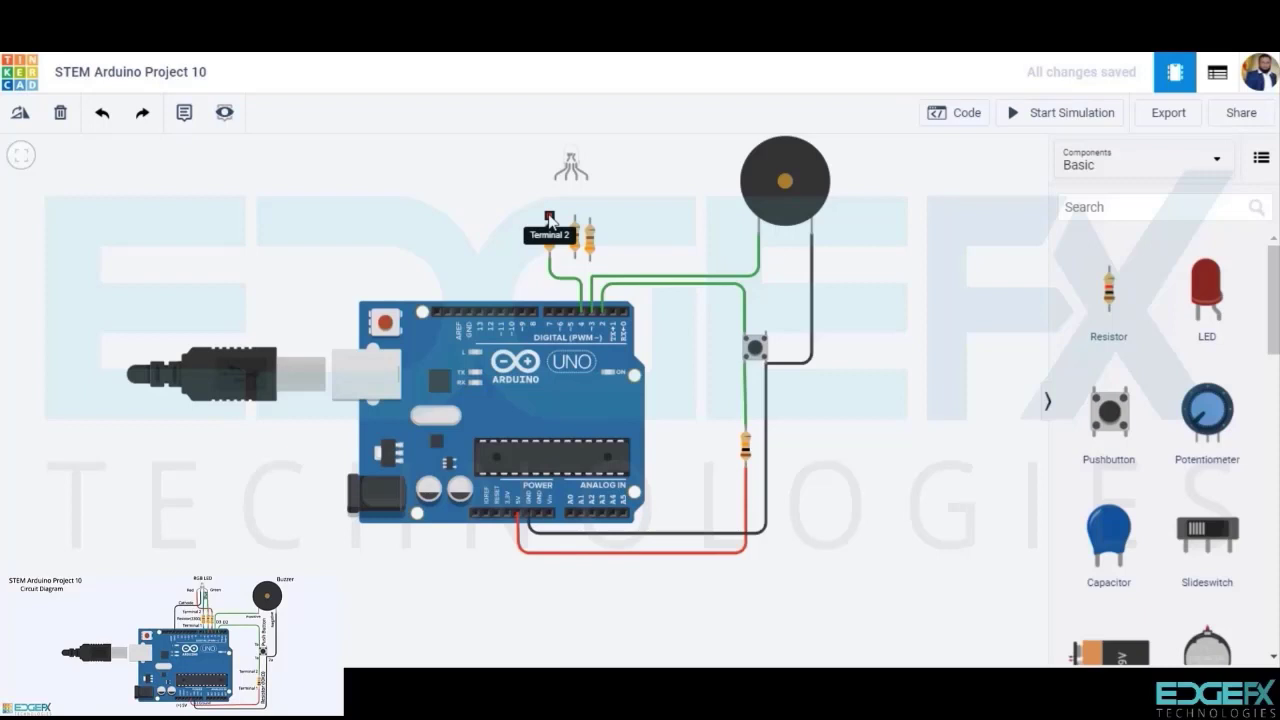
left_click(549, 218)
left_click(549, 187)
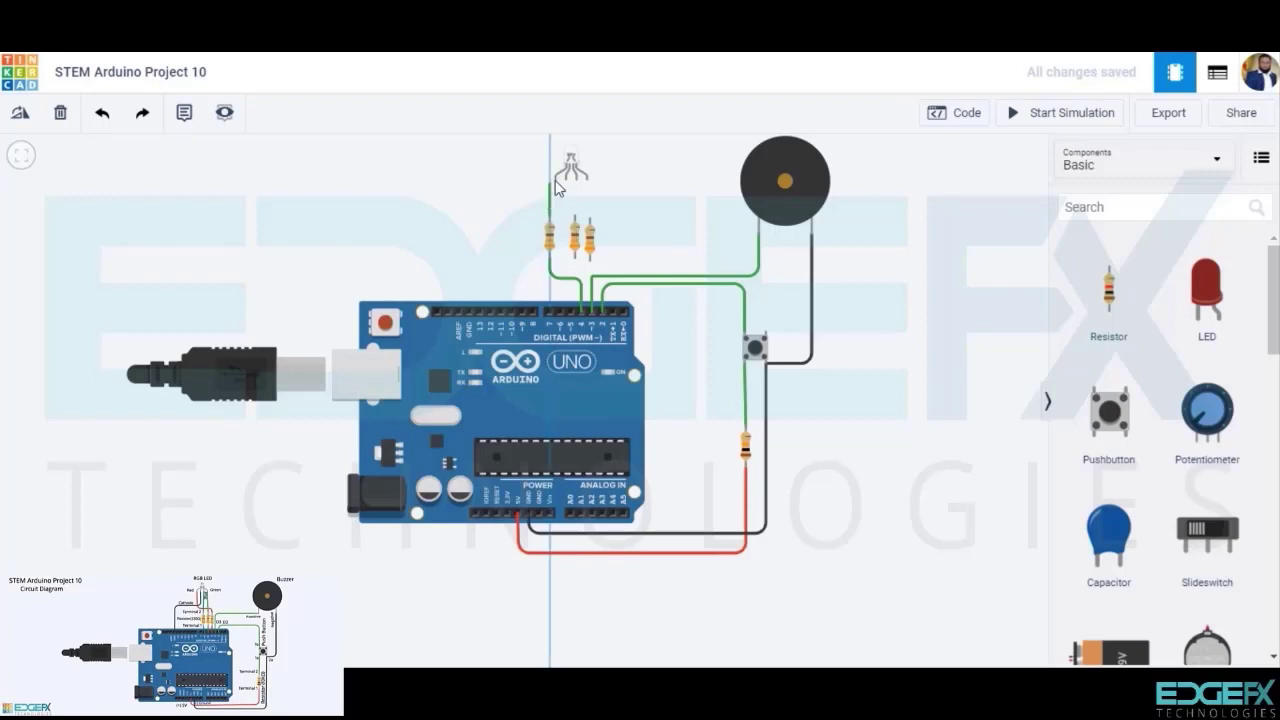
left_click(555, 178)
left_click(651, 206)
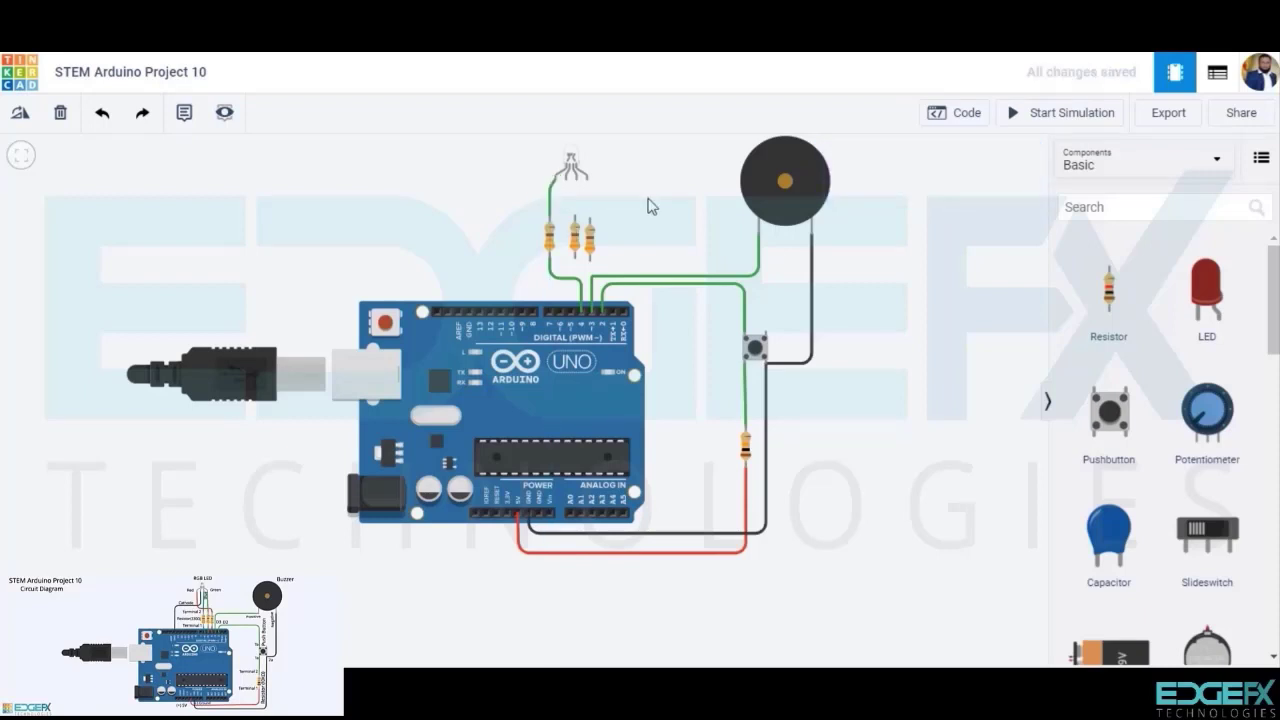
Wire Arduino digital pin 5 through the rightmost resistor beneath the RGB LED to the LED's rightmost leg
left_click(569, 312)
left_click(590, 262)
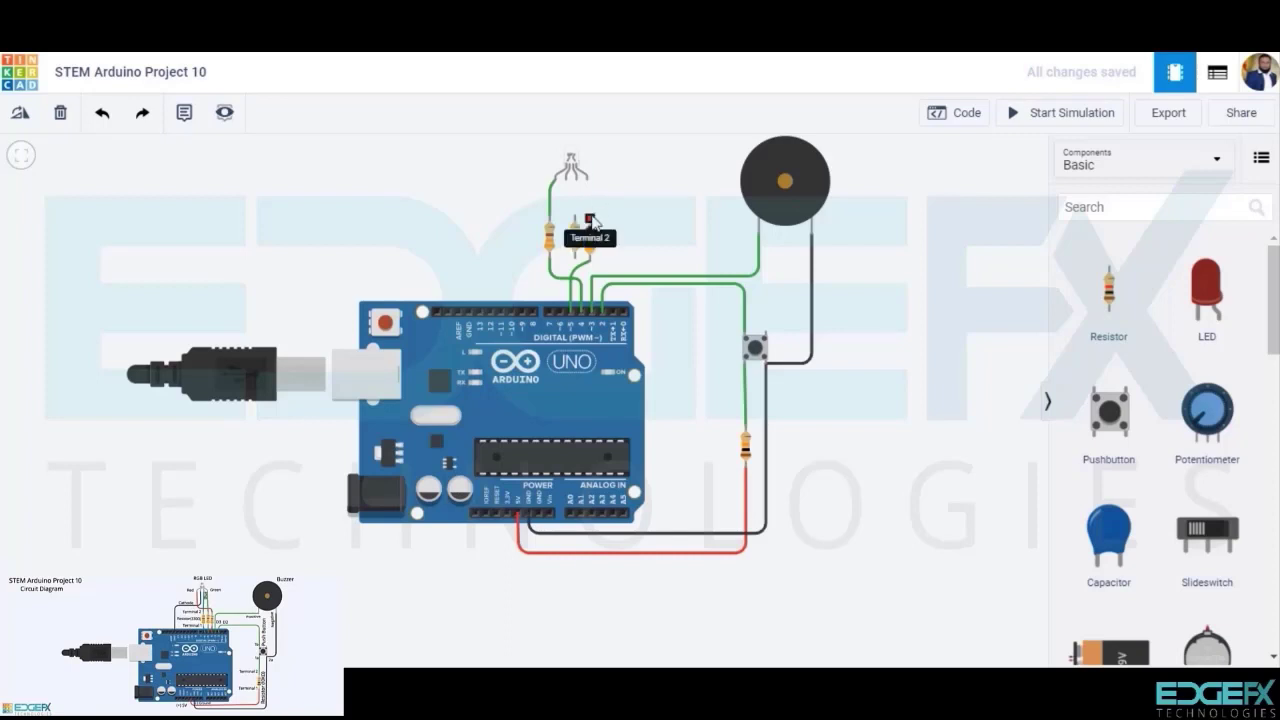
left_click(592, 228)
left_click(588, 180)
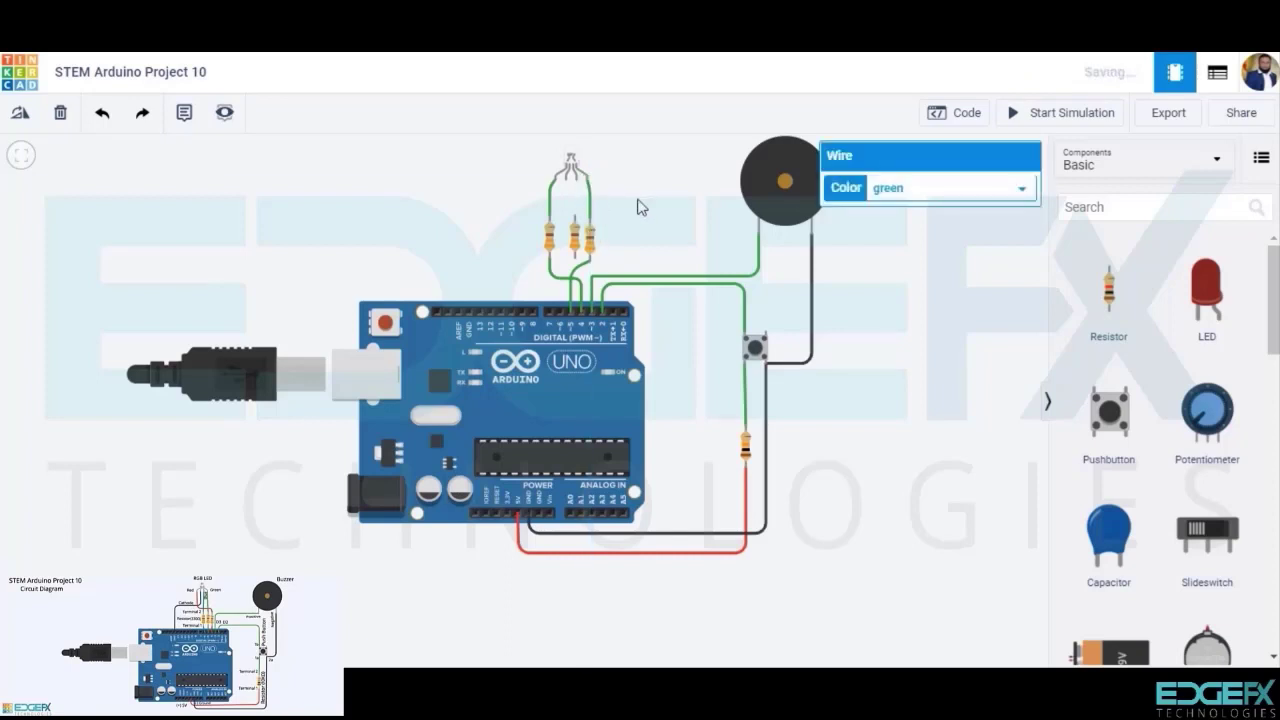
Wire Arduino digital pin 6 through the middle resistor beneath the RGB LED to the LED's third leg
left_click(560, 308)
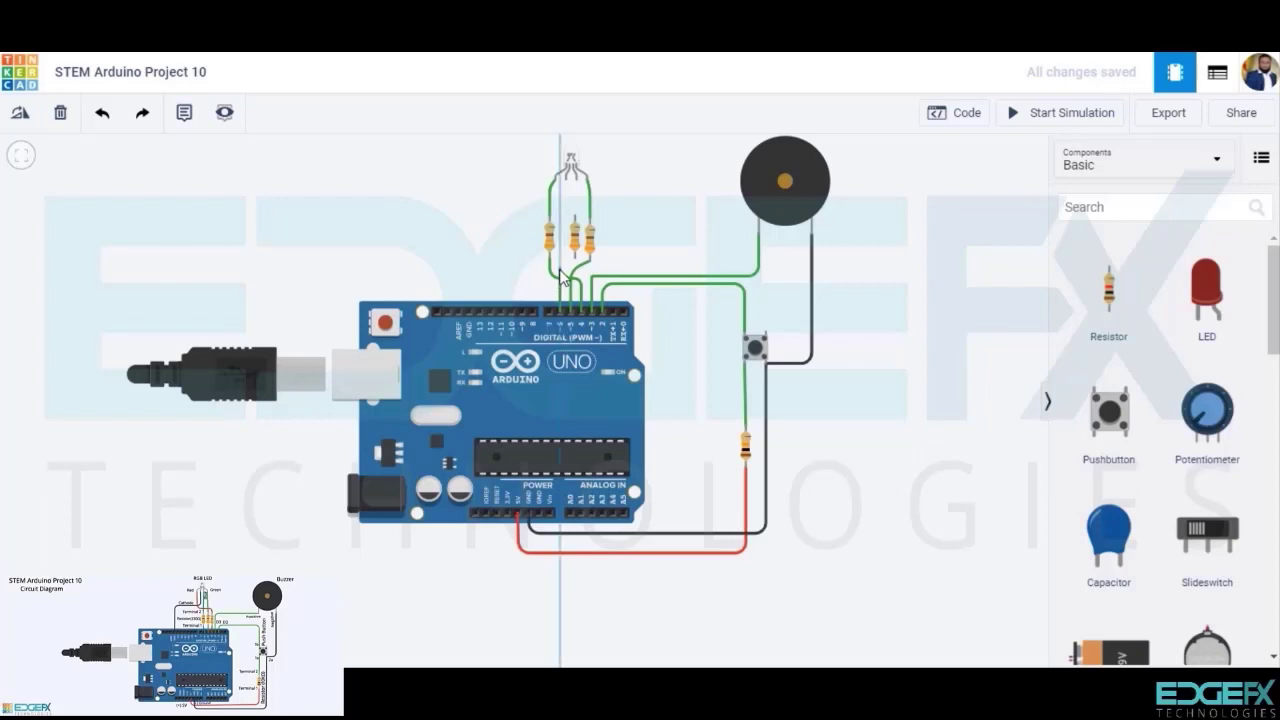
left_click(575, 262)
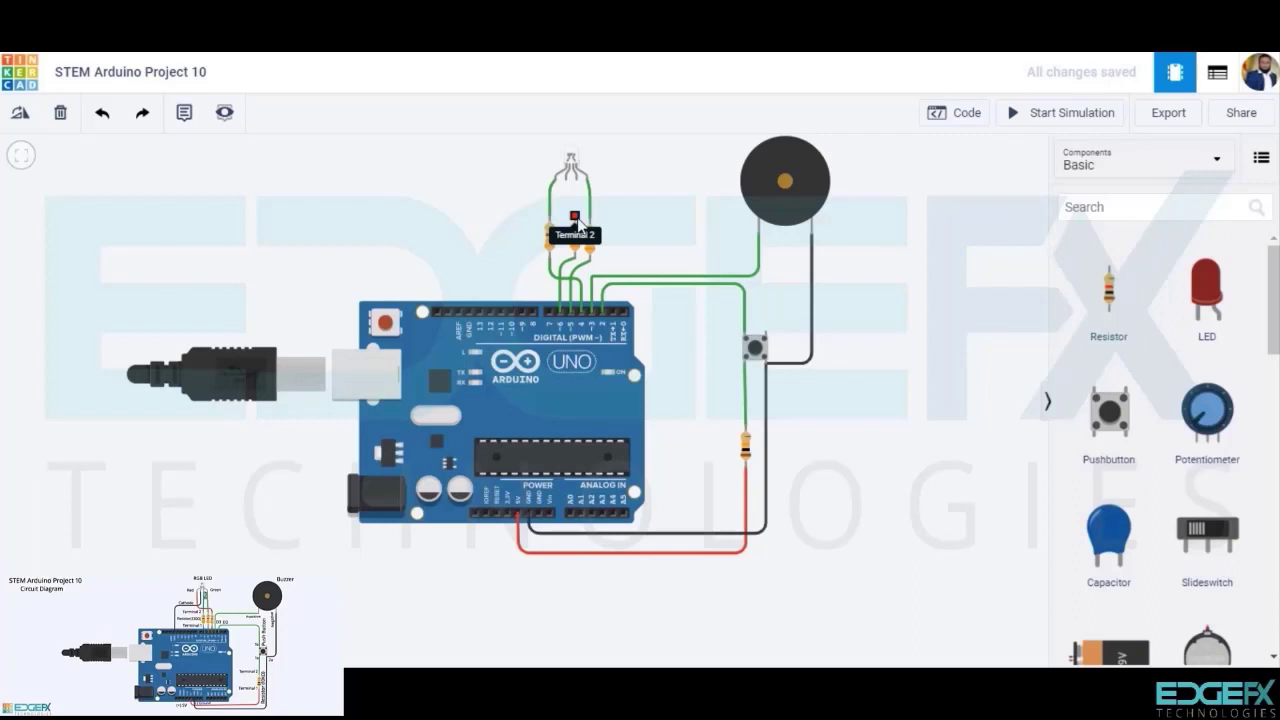
left_click(576, 217)
left_click(576, 179)
left_click(640, 216)
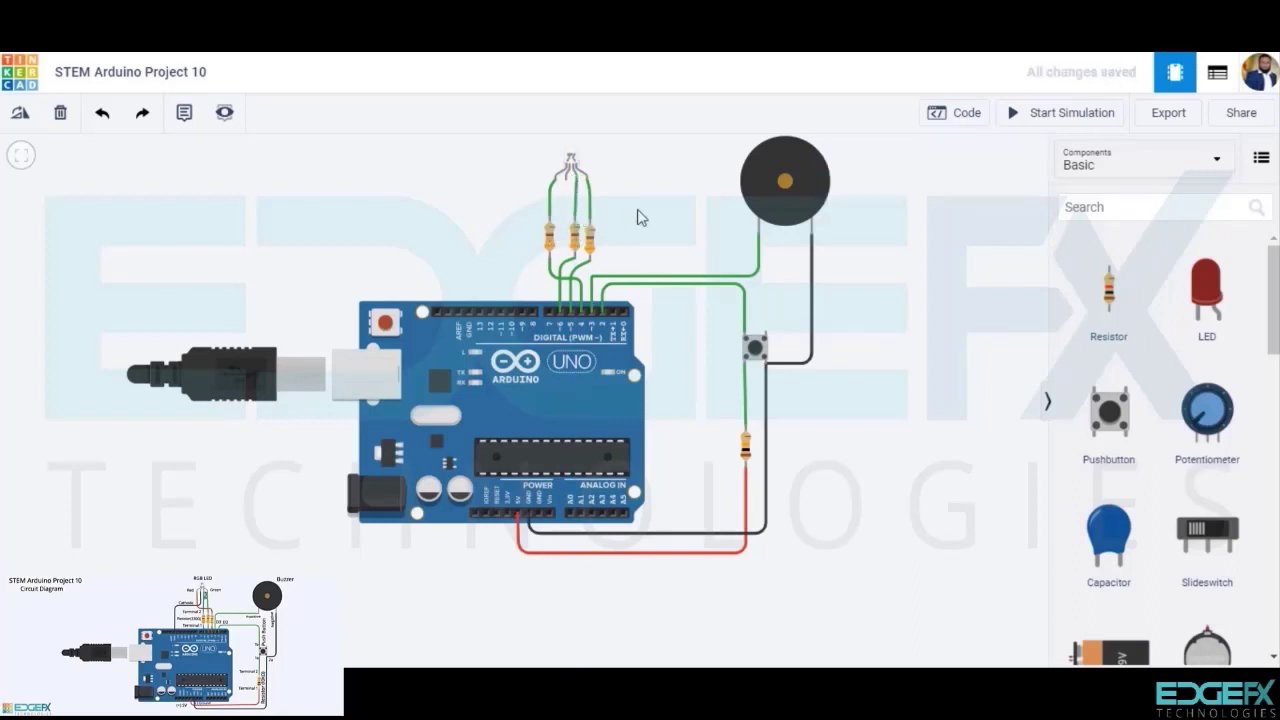
Wire the RGB LED's cathode leg to the Arduino GND pin next to pin 13 and color the wire black
left_click(567, 180)
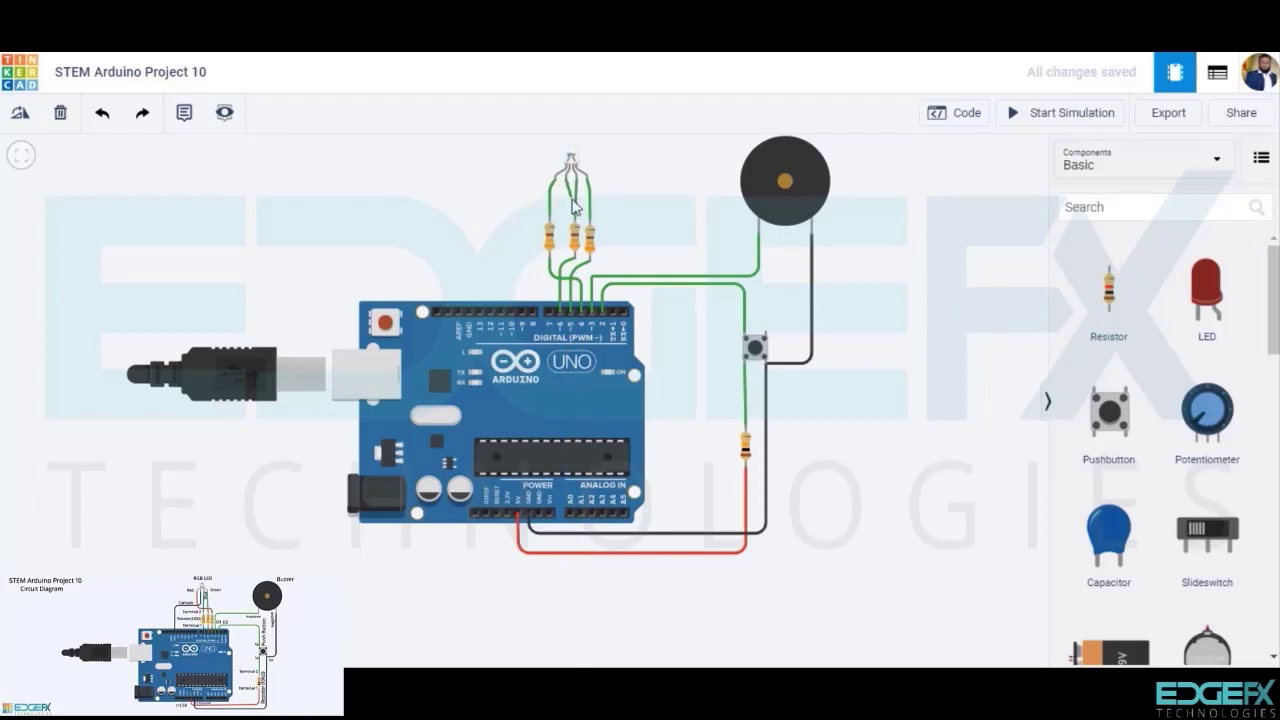
left_click(480, 204)
left_click(471, 311)
left_click_drag(480, 205, 472, 205)
left_click(906, 188)
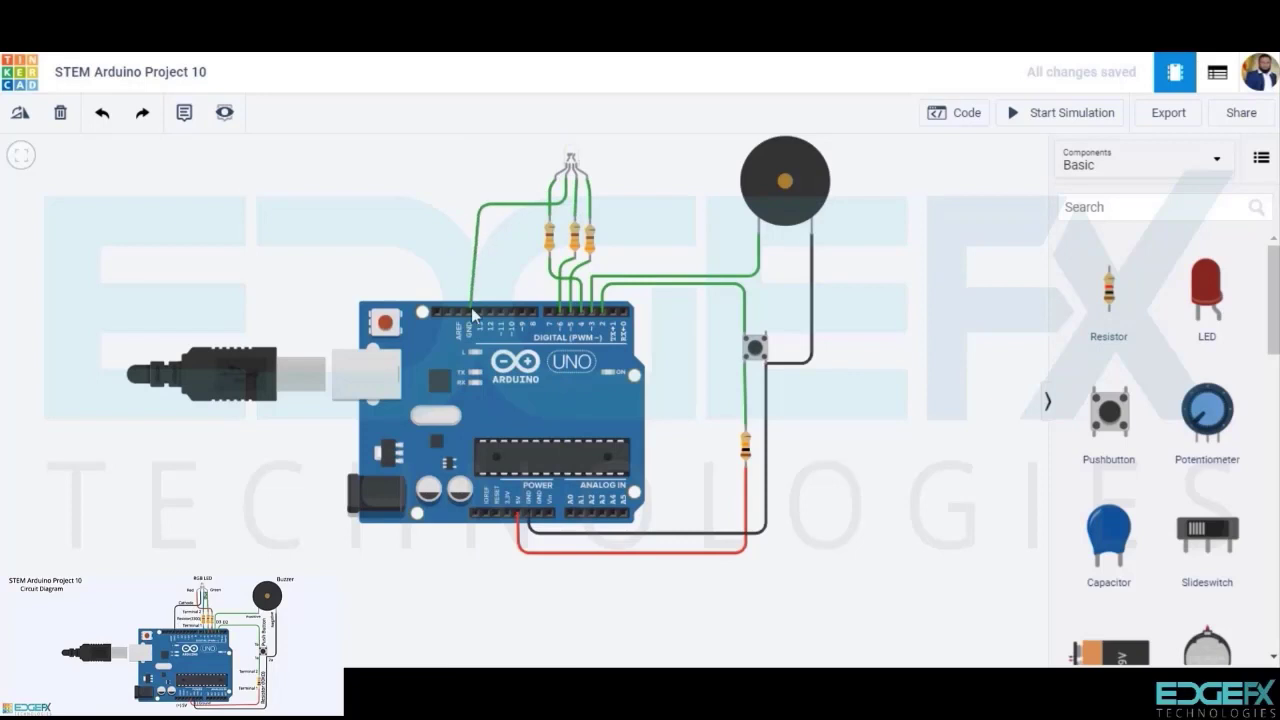
left_click(471, 311)
left_click_drag(479, 205, 470, 205)
left_click(923, 180)
left_click(900, 206)
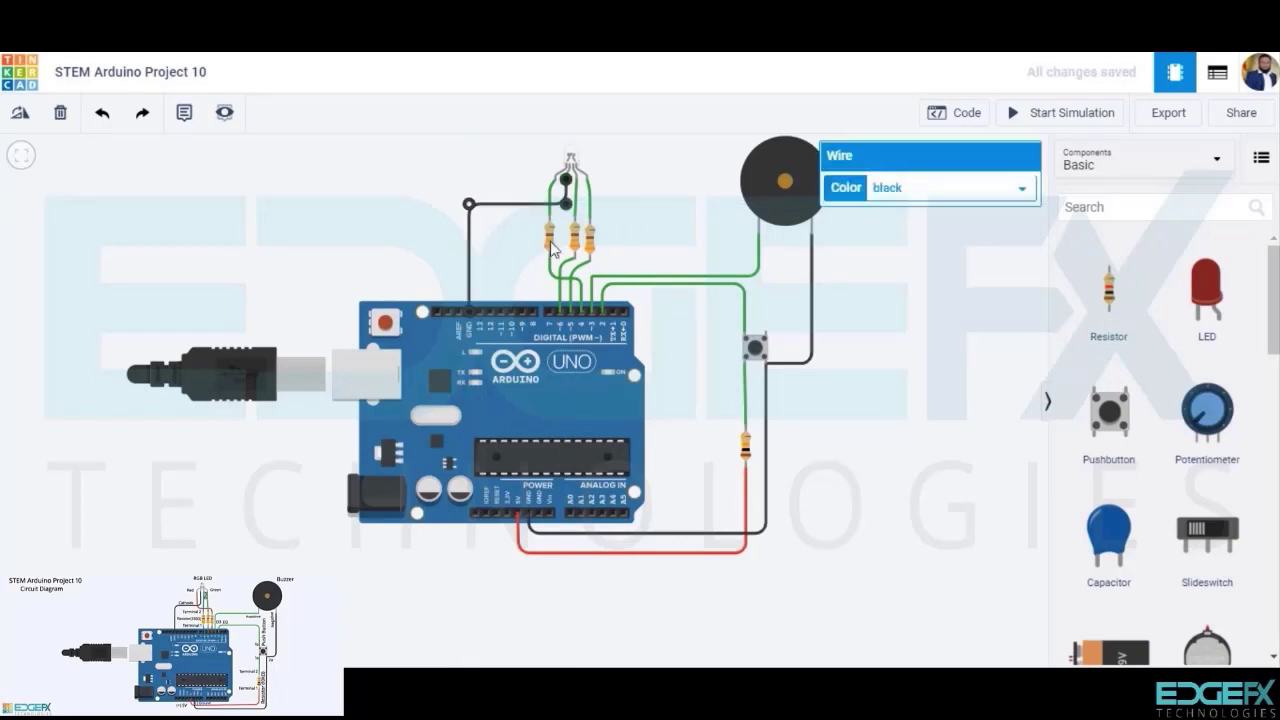
left_click(511, 250)
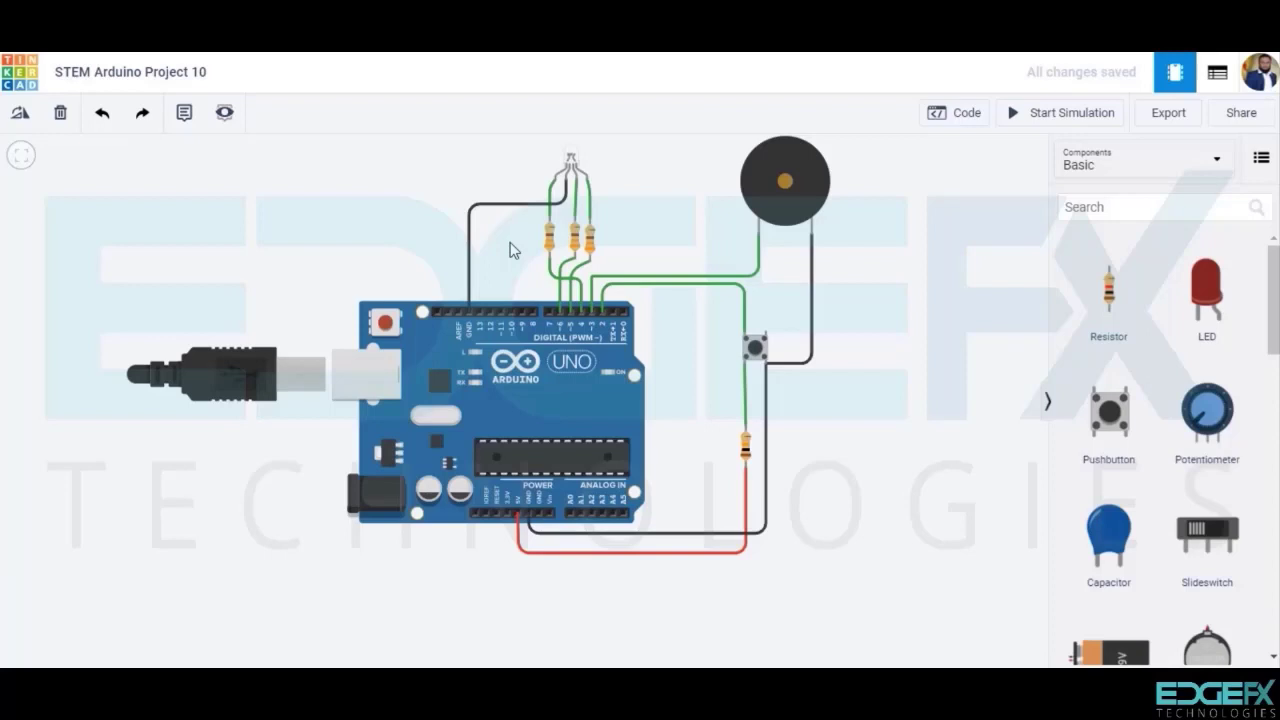
Open the code editor, delete the default blink blocks and switch the editor to Blocks + Text mode
left_click(957, 114)
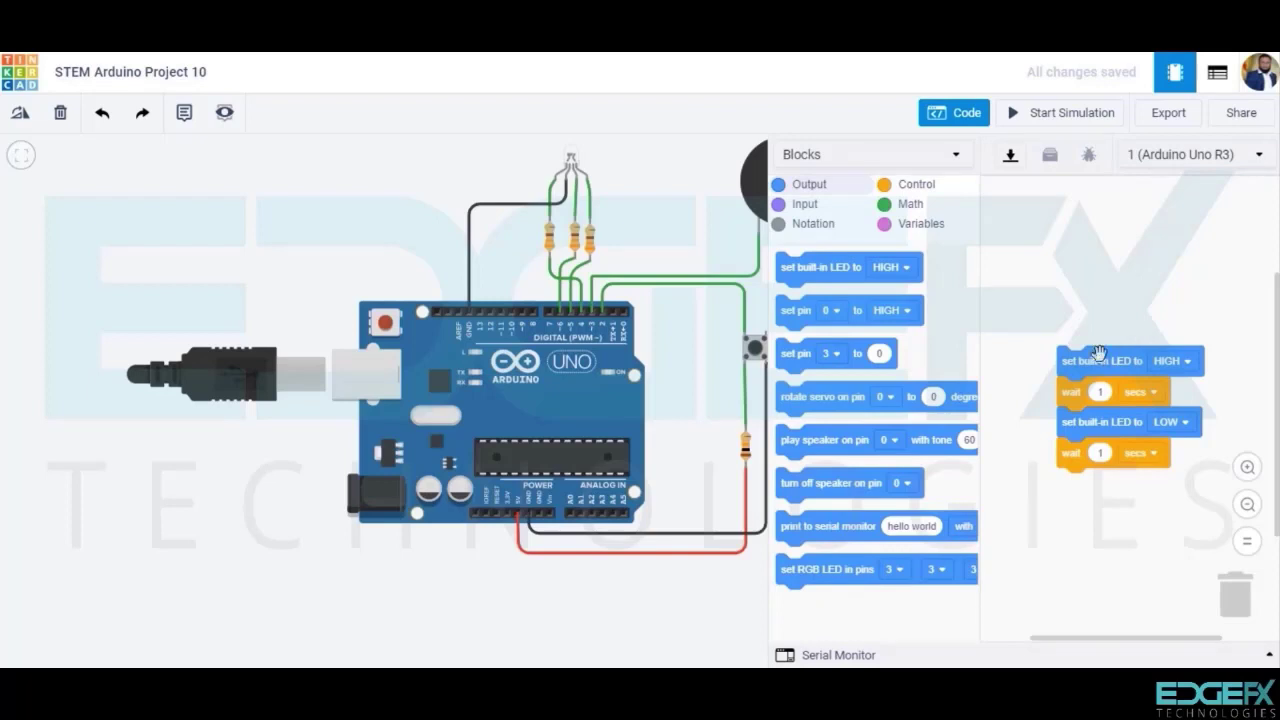
left_click_drag(1094, 360, 1240, 601)
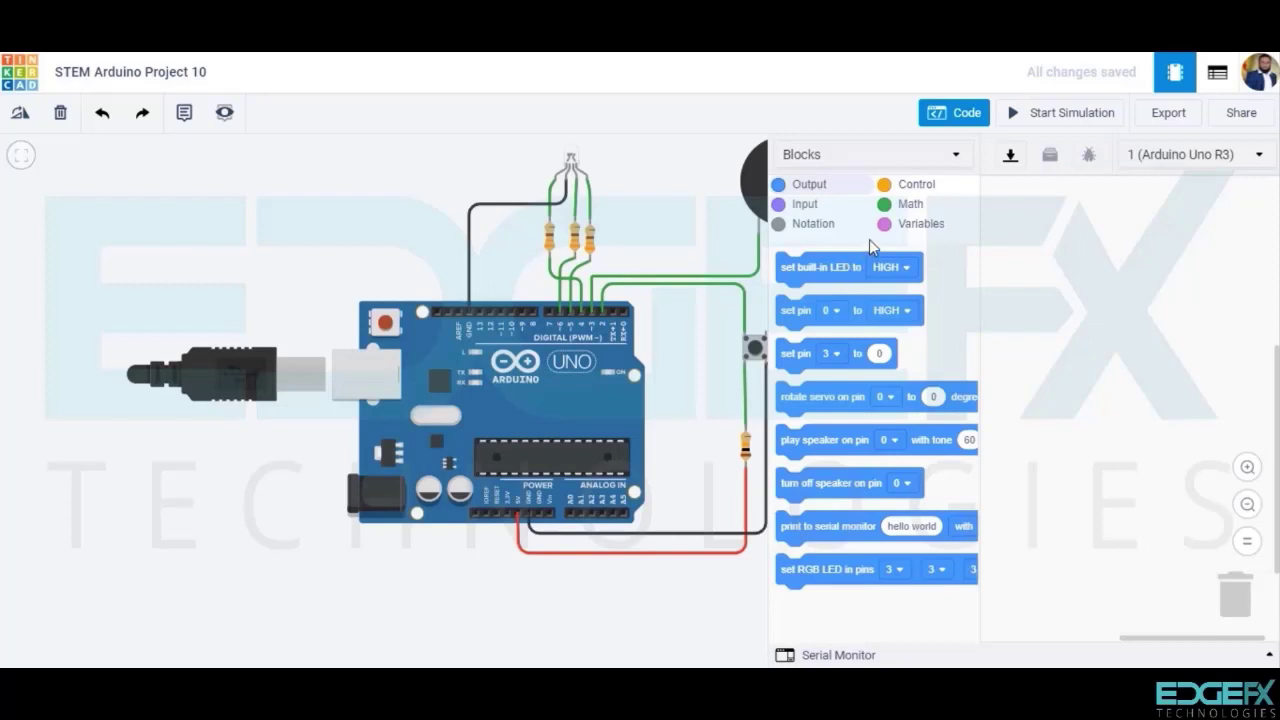
left_click(878, 157)
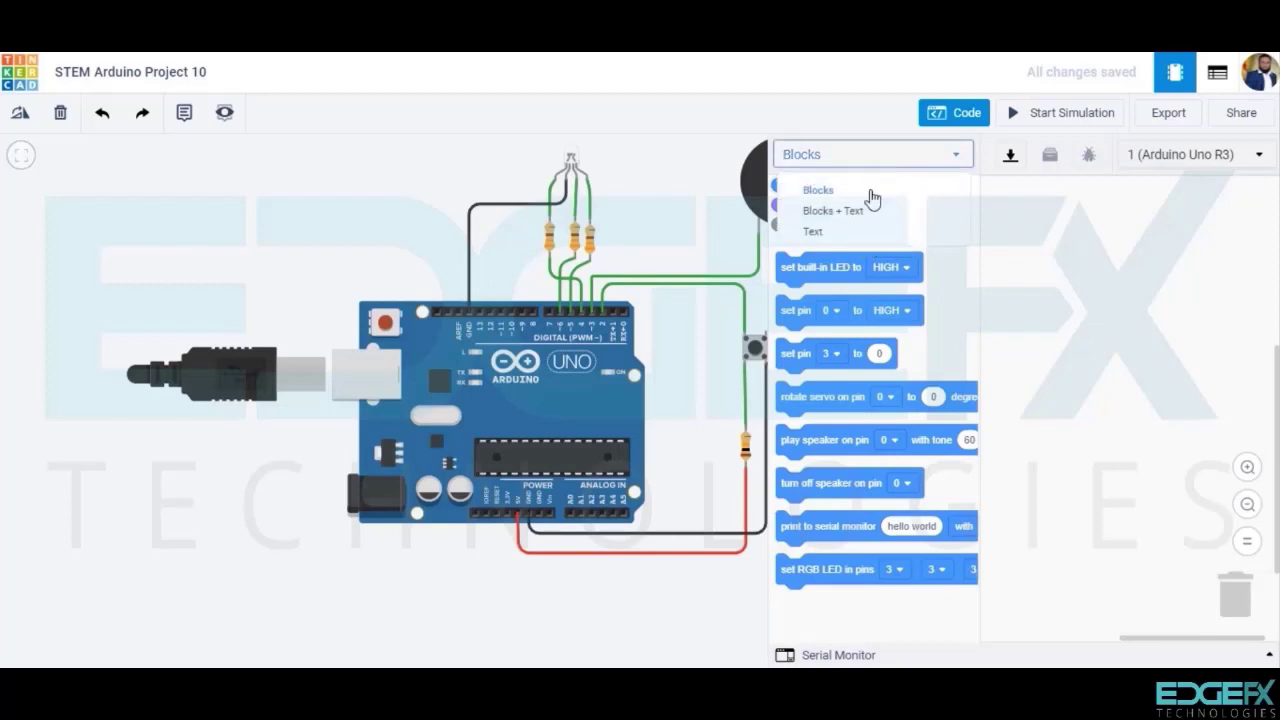
left_click(864, 210)
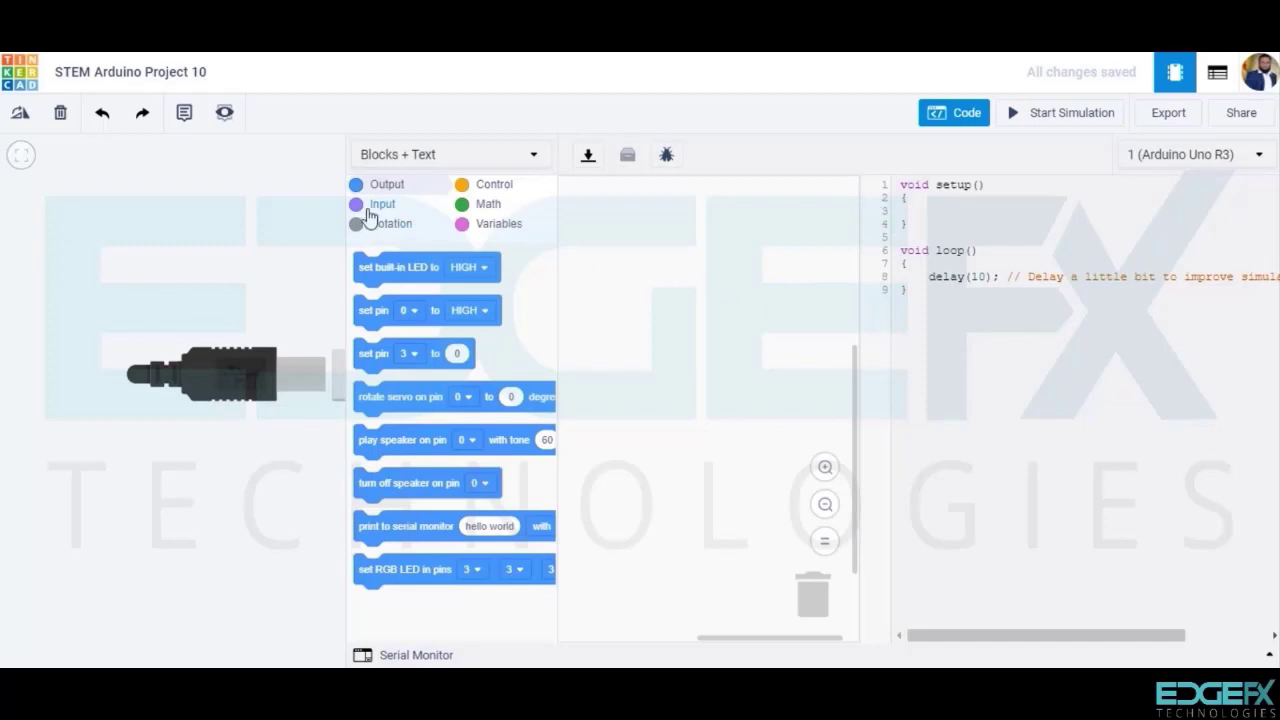
Add a title block comment summarising the project, beginning "To summarise this step 10, we connect push button switch, buzzer, RGB L E D, Resistors, and arduino"
left_click_drag(698, 277, 647, 265)
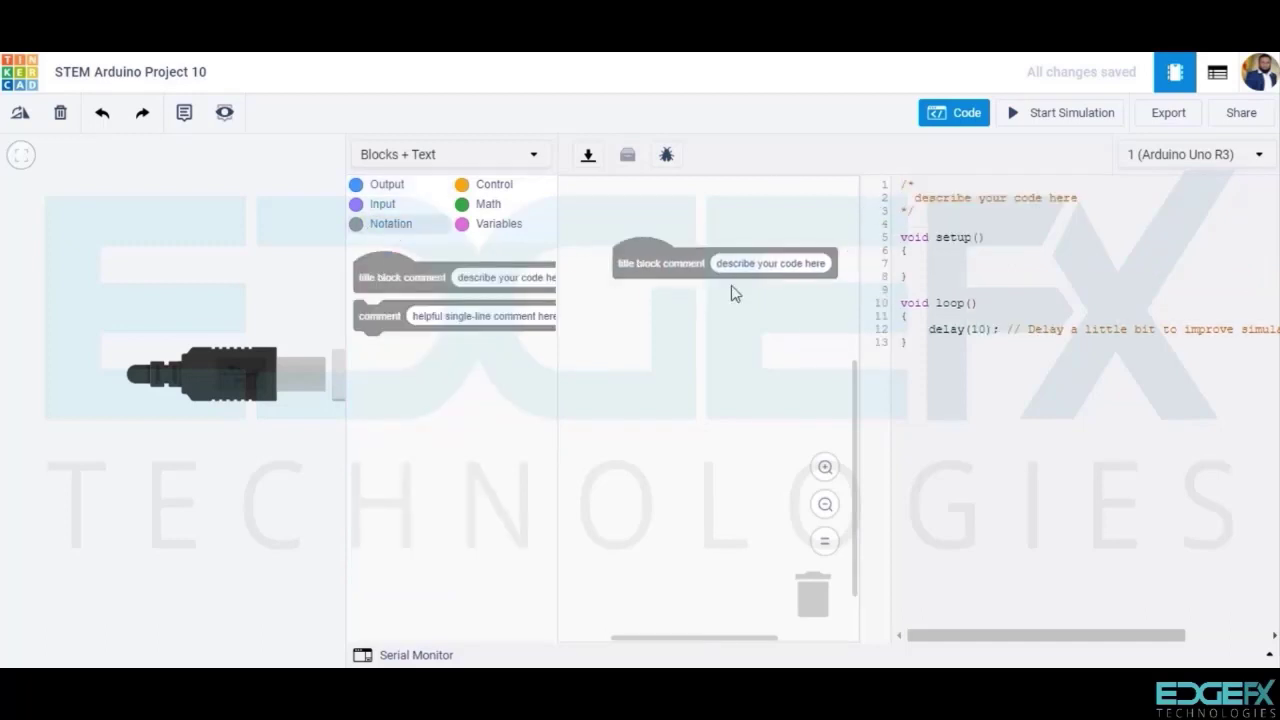
left_click(752, 265)
type("To summarise this step 10, we connect push button switch, buzzer, RGB L E D, Resistors, and arduino, such that when the arduino is powered, and we press the push button switch each time, the RGB L E D goes on and off or flashes in rainbow colors (red, green, blue, yellow, magenta, cyan, and white)  for a specified duration of time and switches off when the switch is pressed again. This action repeats itself whenever the switch is pressed.")
left_click(690, 327)
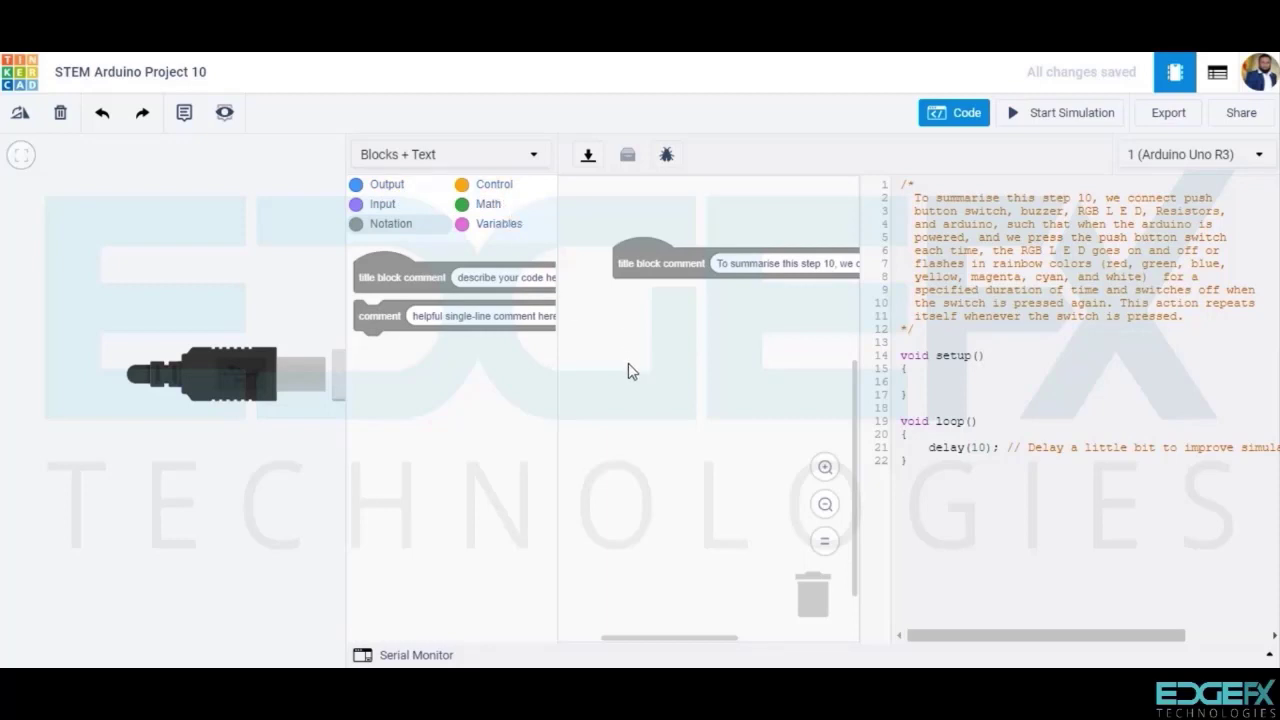
Create two variables named buttonstate and counter
left_click(506, 233)
left_click(415, 264)
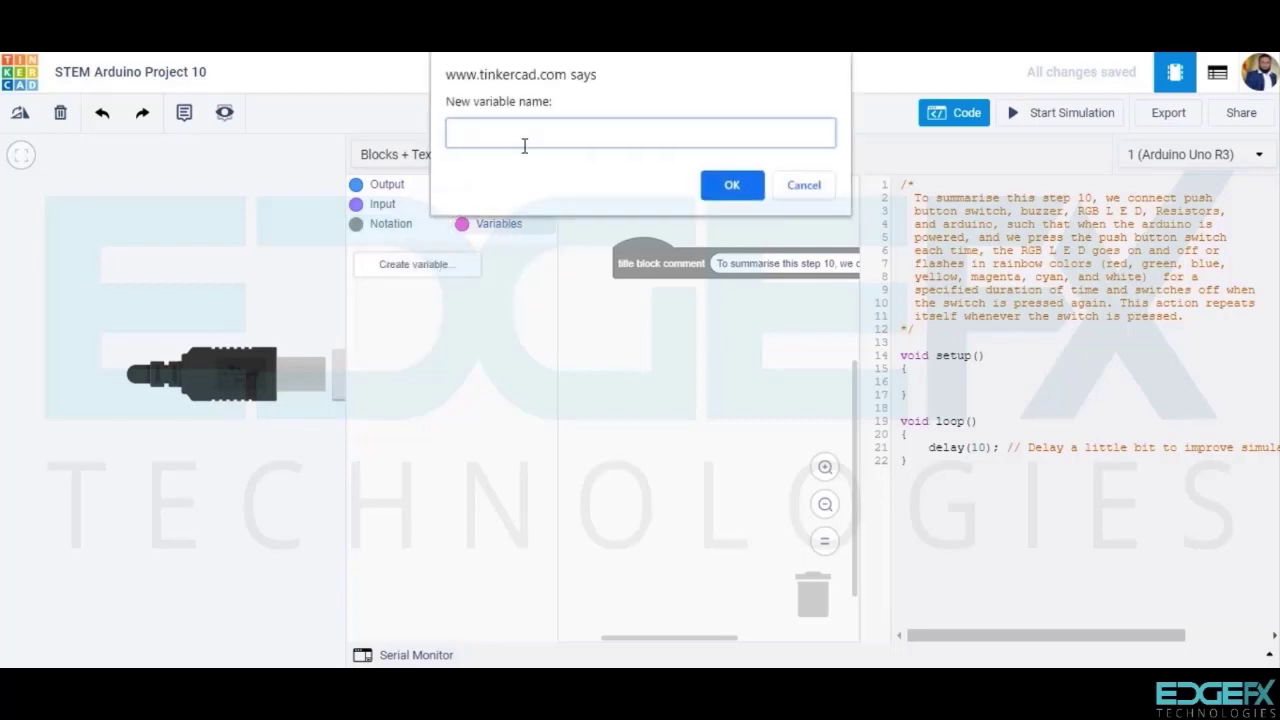
type("buttonstate")
key("Return")
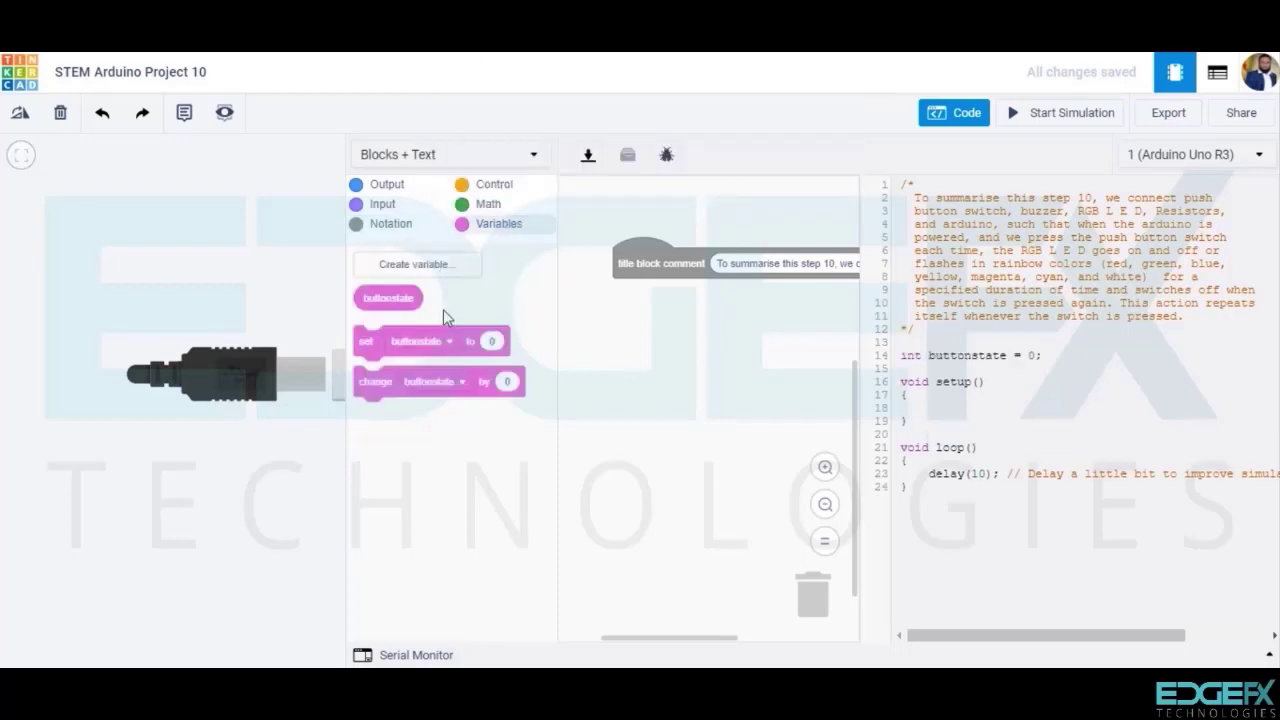
left_click(462, 272)
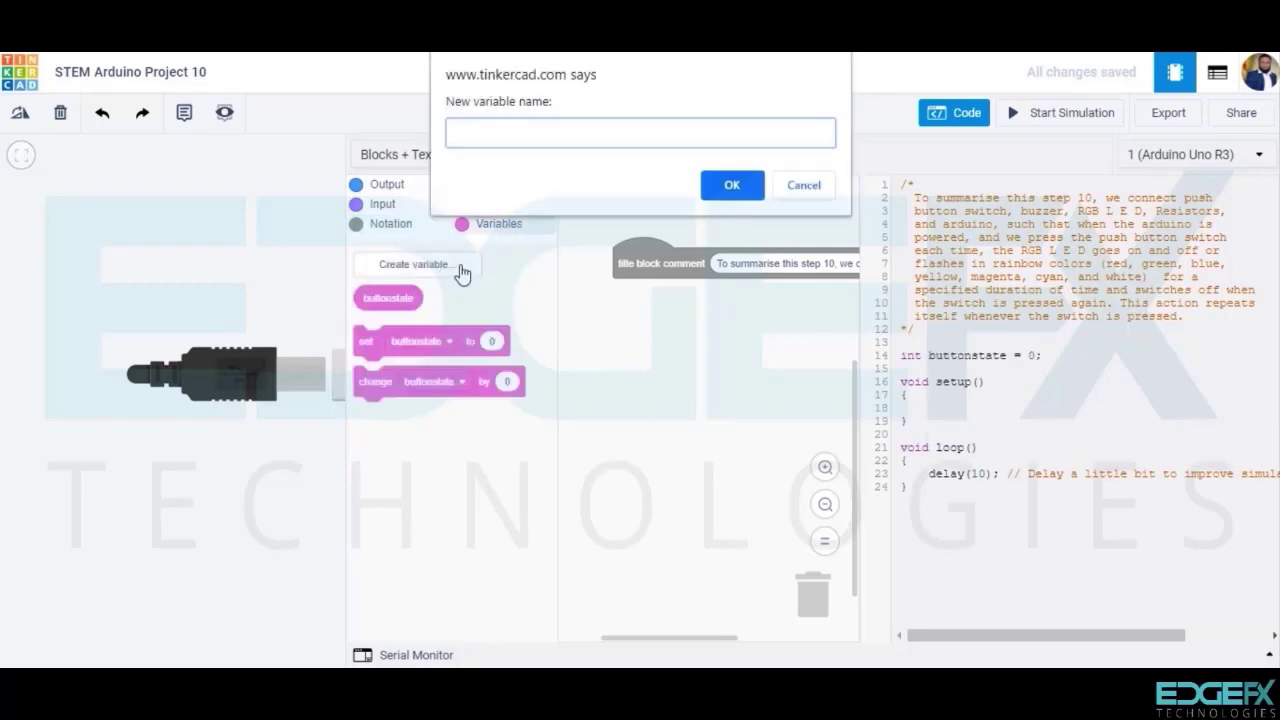
type("counter")
key("Return")
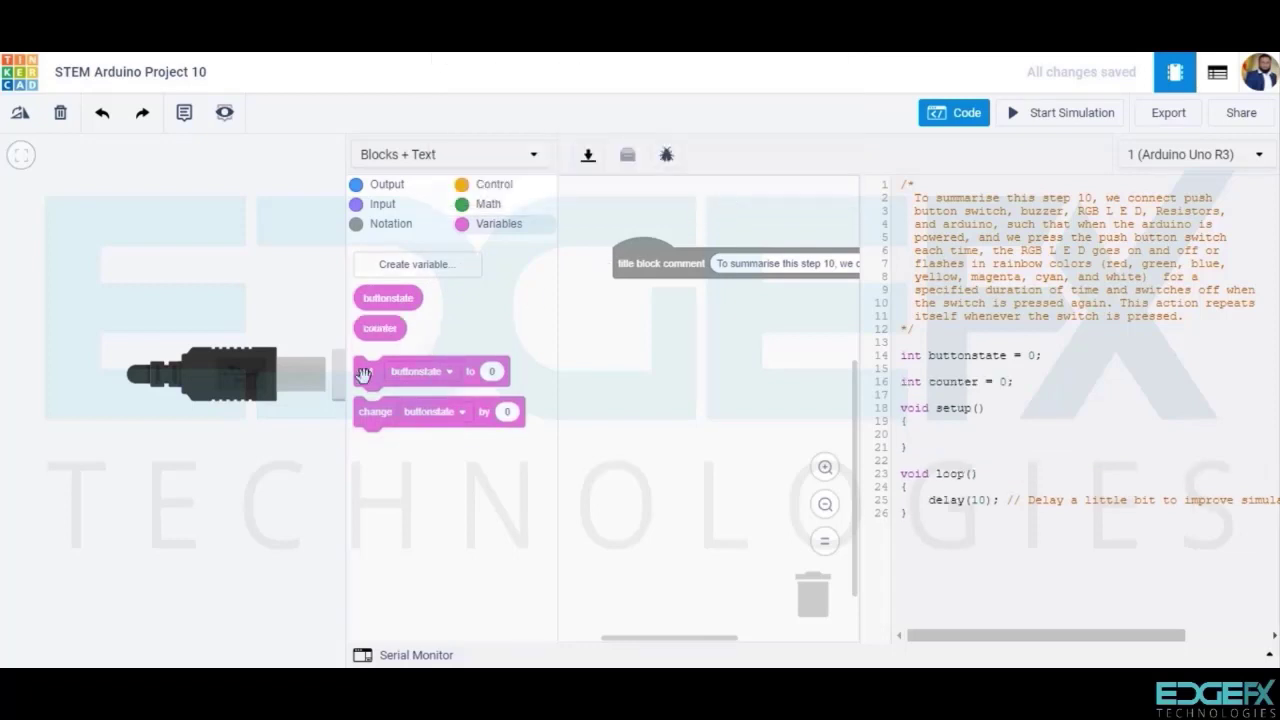
Add a block below the title comment that sets buttonstate to the reading of digital pin 2
left_click_drag(363, 374, 612, 307)
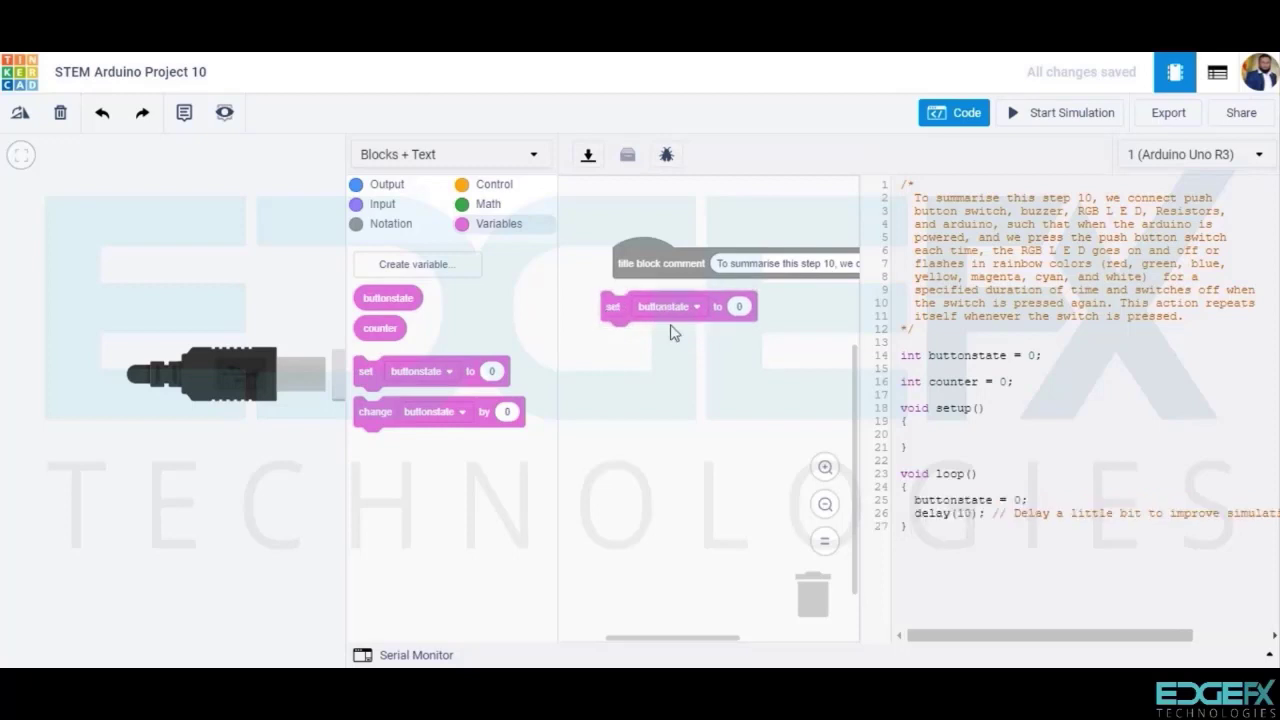
left_click(386, 205)
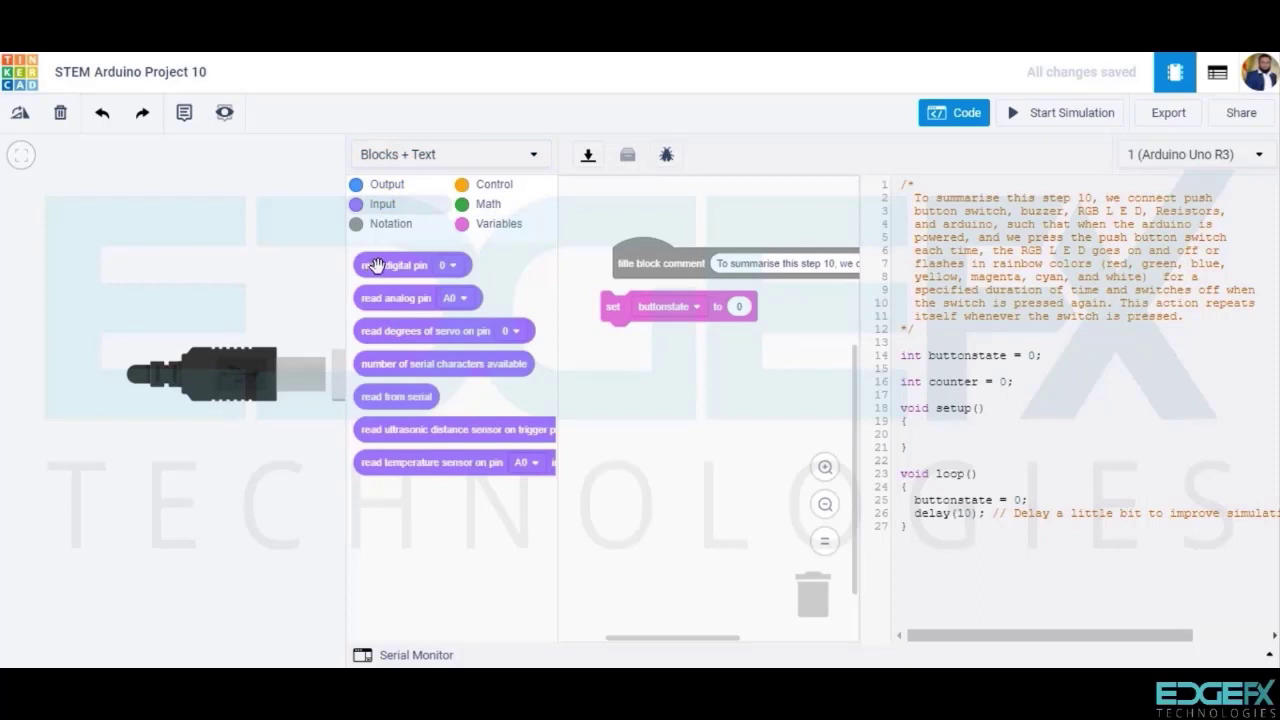
left_click_drag(374, 267, 765, 308)
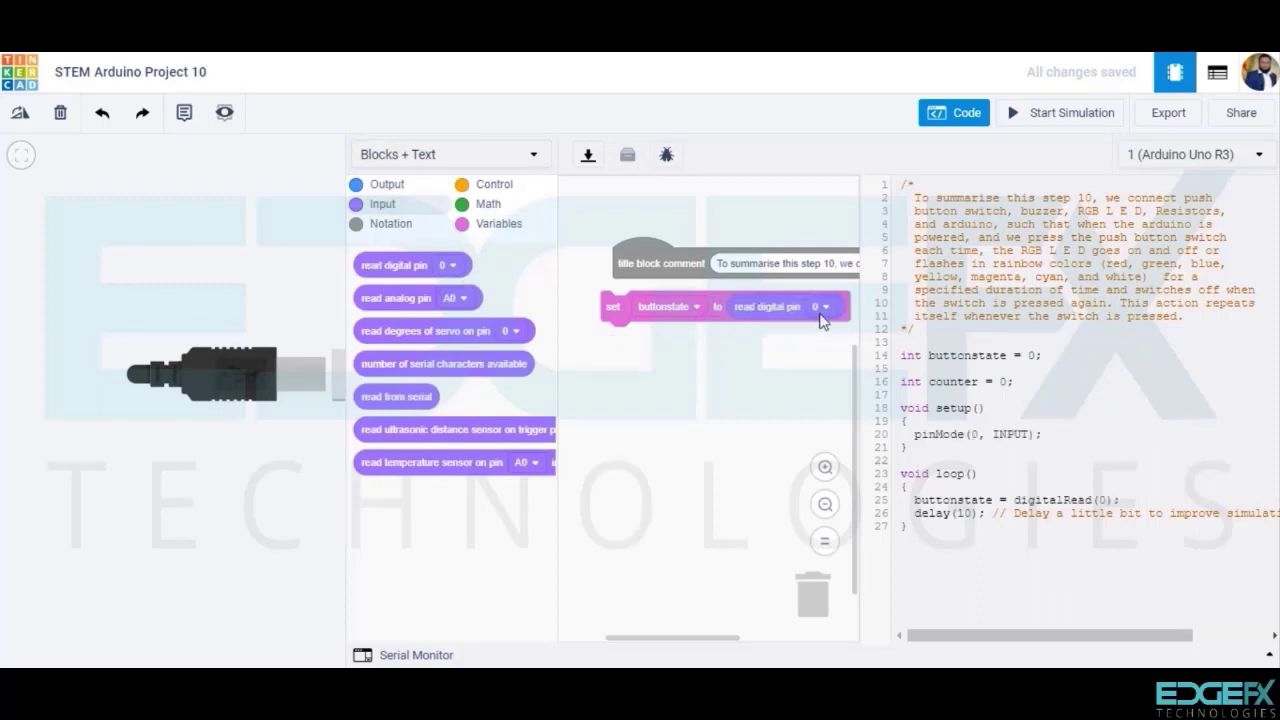
left_click(821, 312)
left_click(771, 385)
Add an if-then block below the pin reading with the condition buttonstate = LOW
left_click(494, 184)
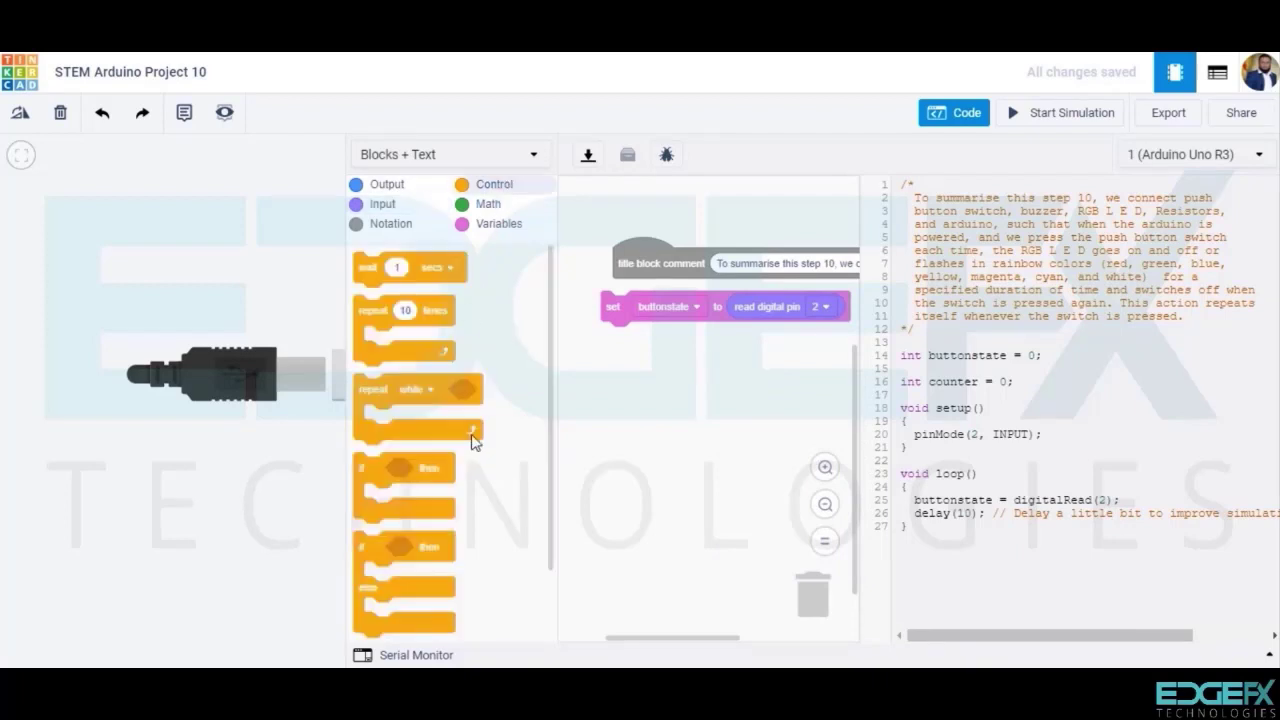
left_click_drag(368, 430, 612, 338)
left_click(488, 203)
left_click_drag(412, 297, 697, 344)
left_click(498, 223)
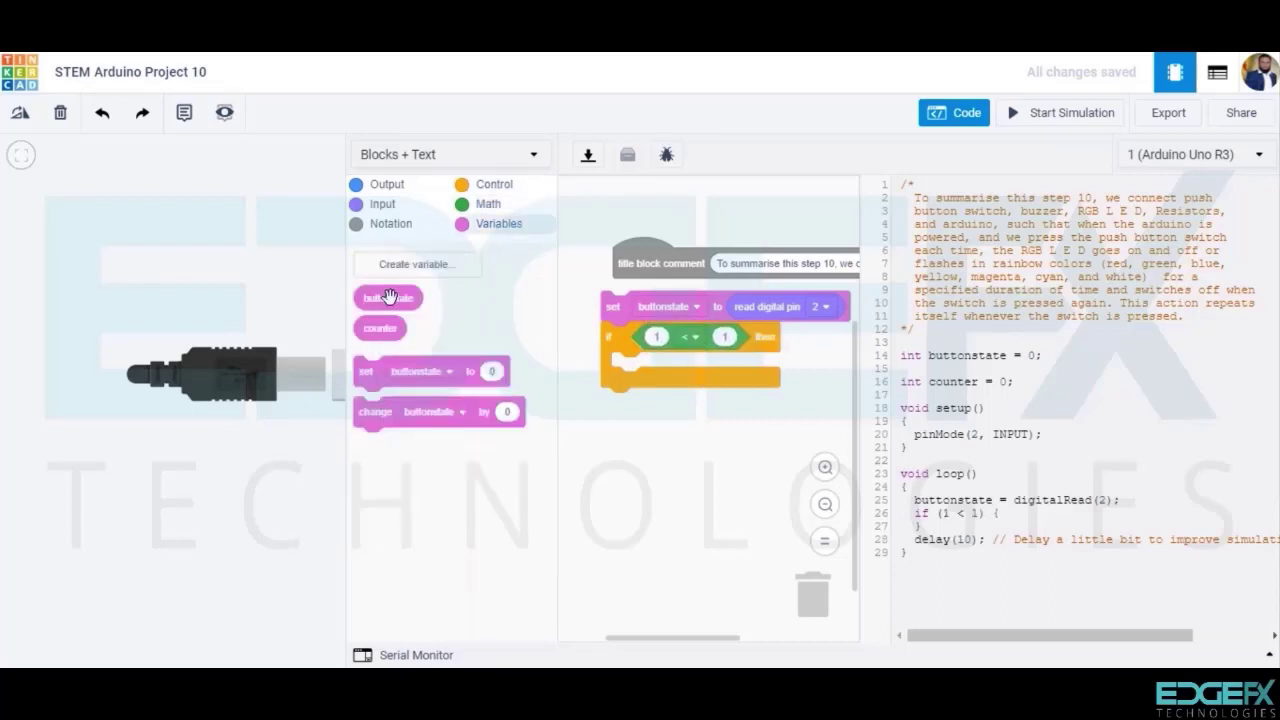
left_click_drag(389, 298, 657, 338)
left_click(737, 340)
left_click(734, 418)
left_click(488, 204)
left_click_drag(406, 530, 772, 340)
left_click(801, 342)
left_click(763, 398)
Put a block that changes counter by 1 inside the buttonstate = LOW condition
left_click(498, 223)
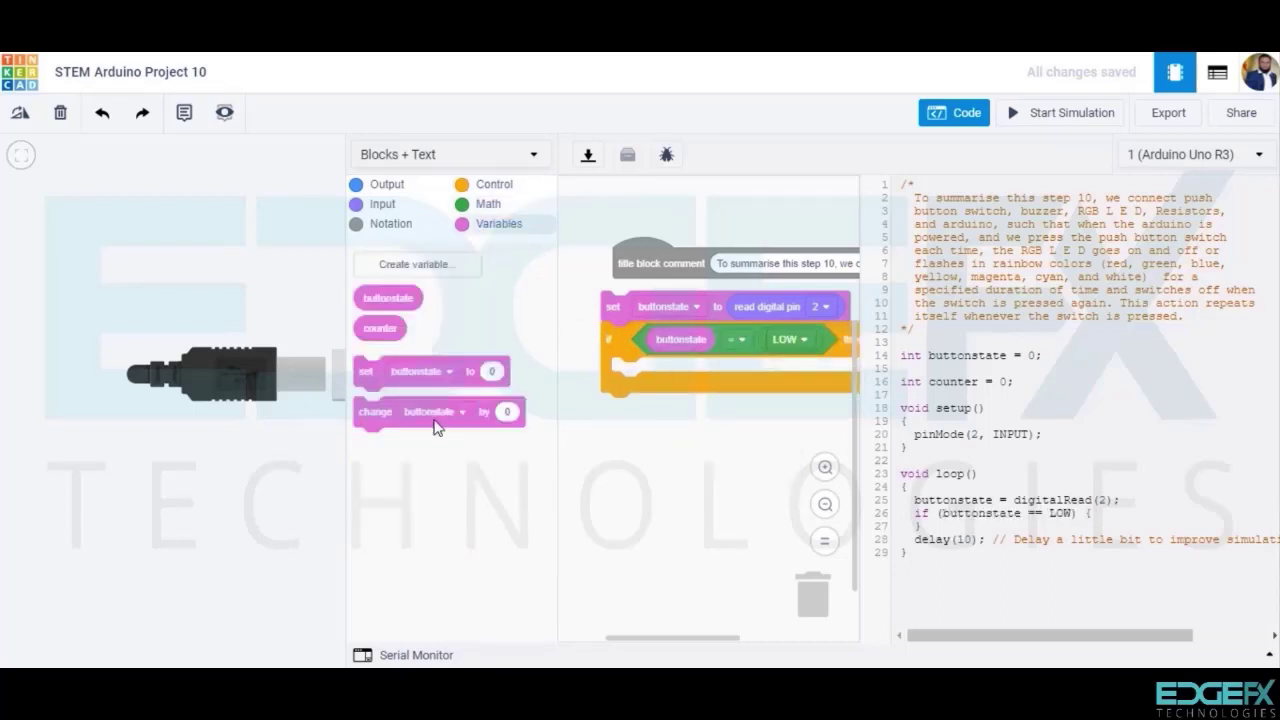
left_click_drag(375, 411, 620, 372)
left_click(715, 372)
left_click(690, 420)
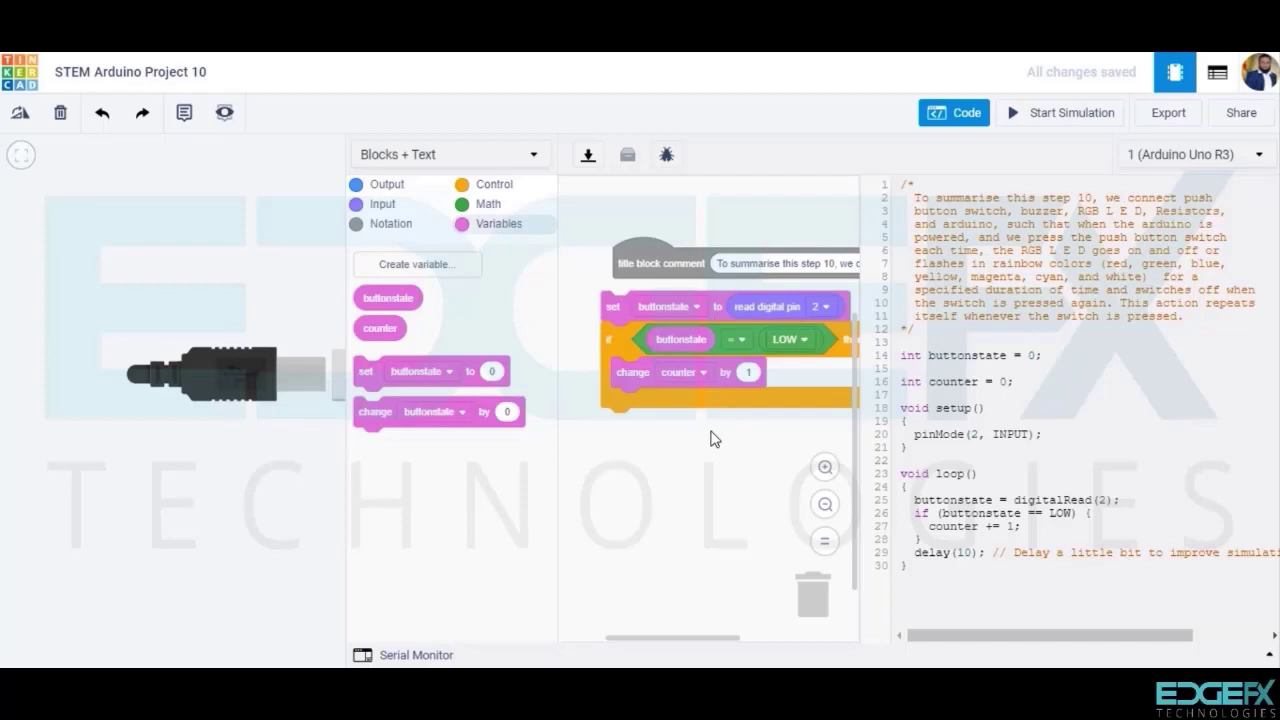
Add a second if-then block below the first one with the condition counter = 1
left_click(480, 184)
left_click_drag(366, 460, 612, 420)
left_click(480, 204)
left_click_drag(370, 297, 645, 422)
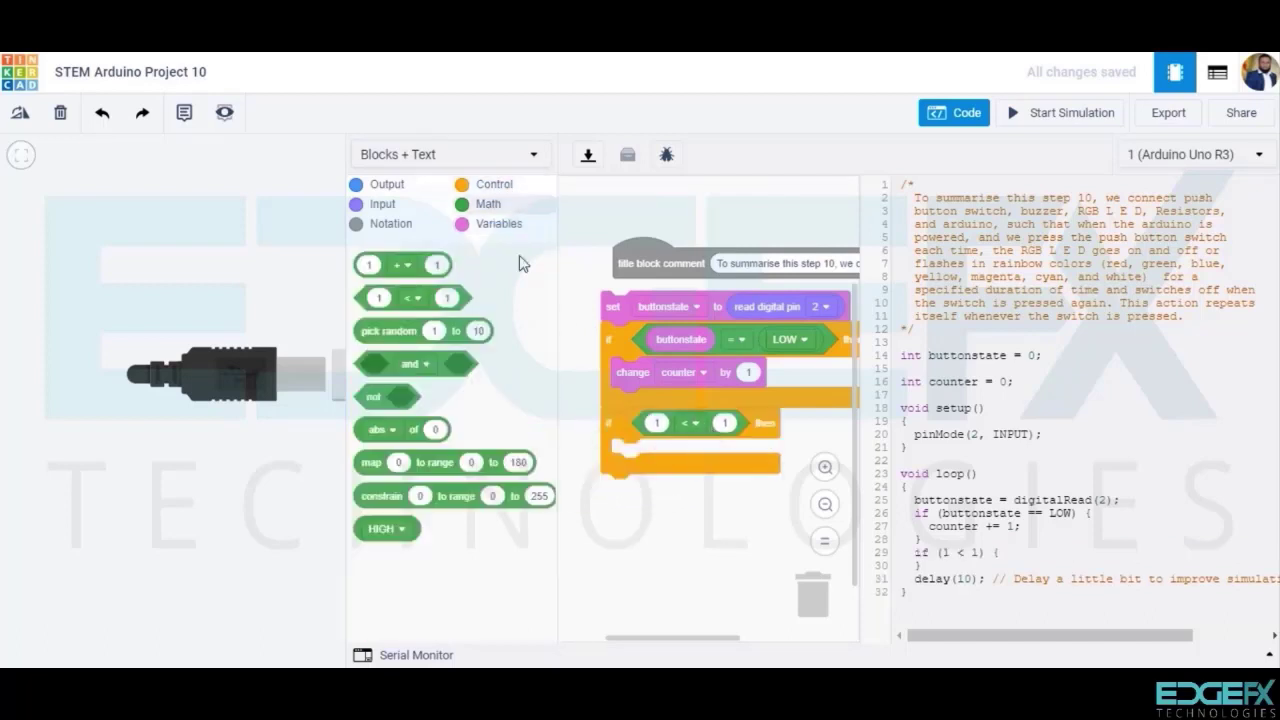
left_click(480, 223)
left_click_drag(380, 328, 670, 424)
left_click(722, 425)
left_click(691, 448)
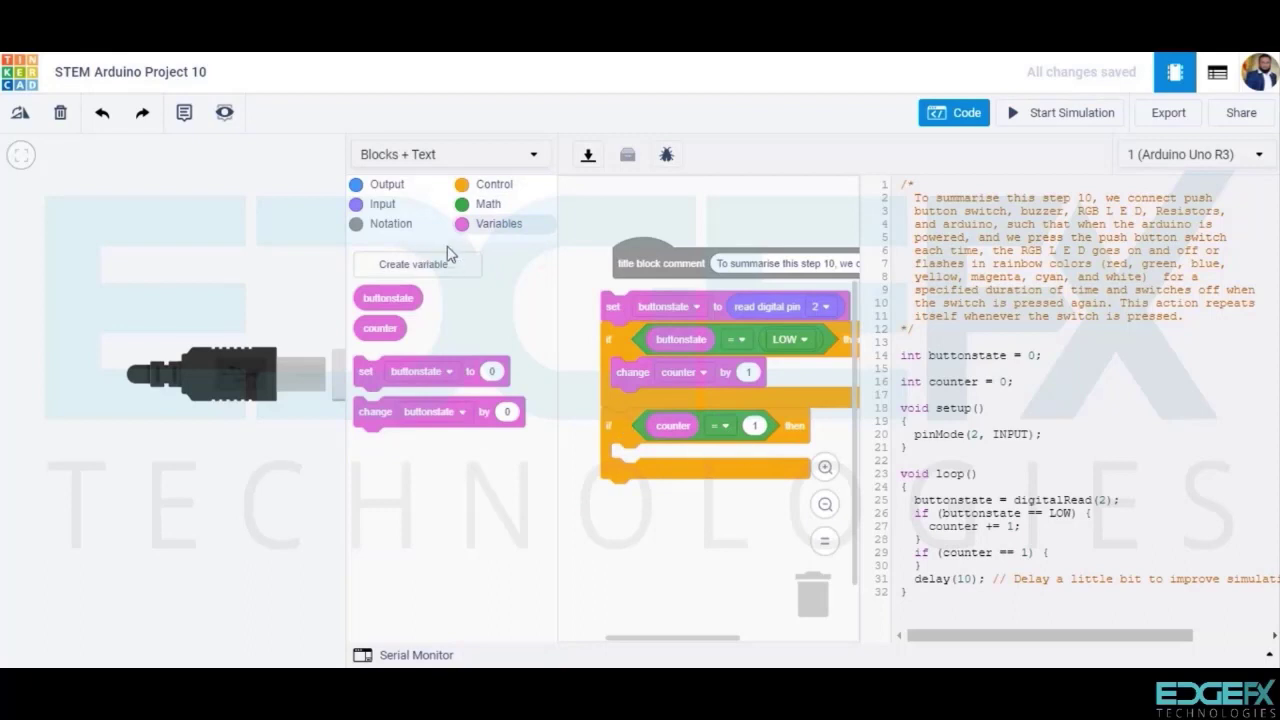
Inside the counter = 1 condition, add blocks that set pin 3 to HIGH and pin 4 to LOW
left_click(386, 184)
left_click_drag(366, 310, 620, 458)
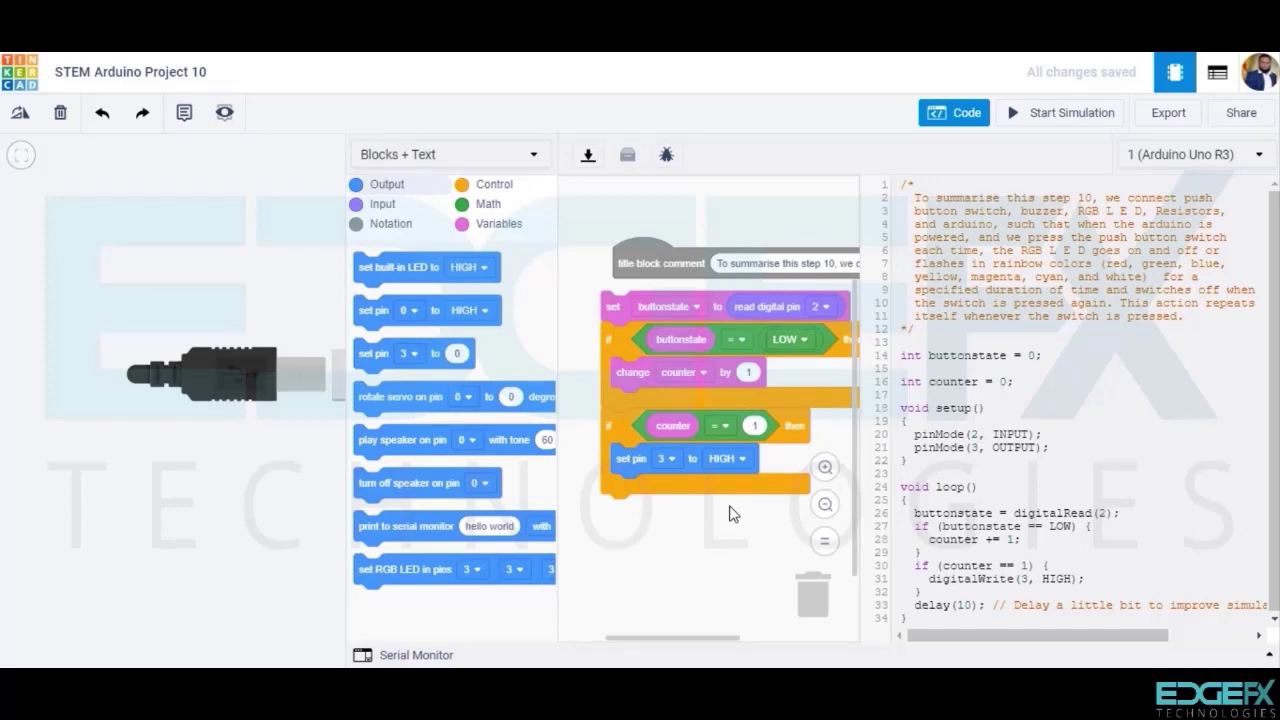
left_click_drag(391, 315, 648, 494)
left_click(668, 489)
left_click(652, 289)
left_click(728, 489)
left_click(721, 547)
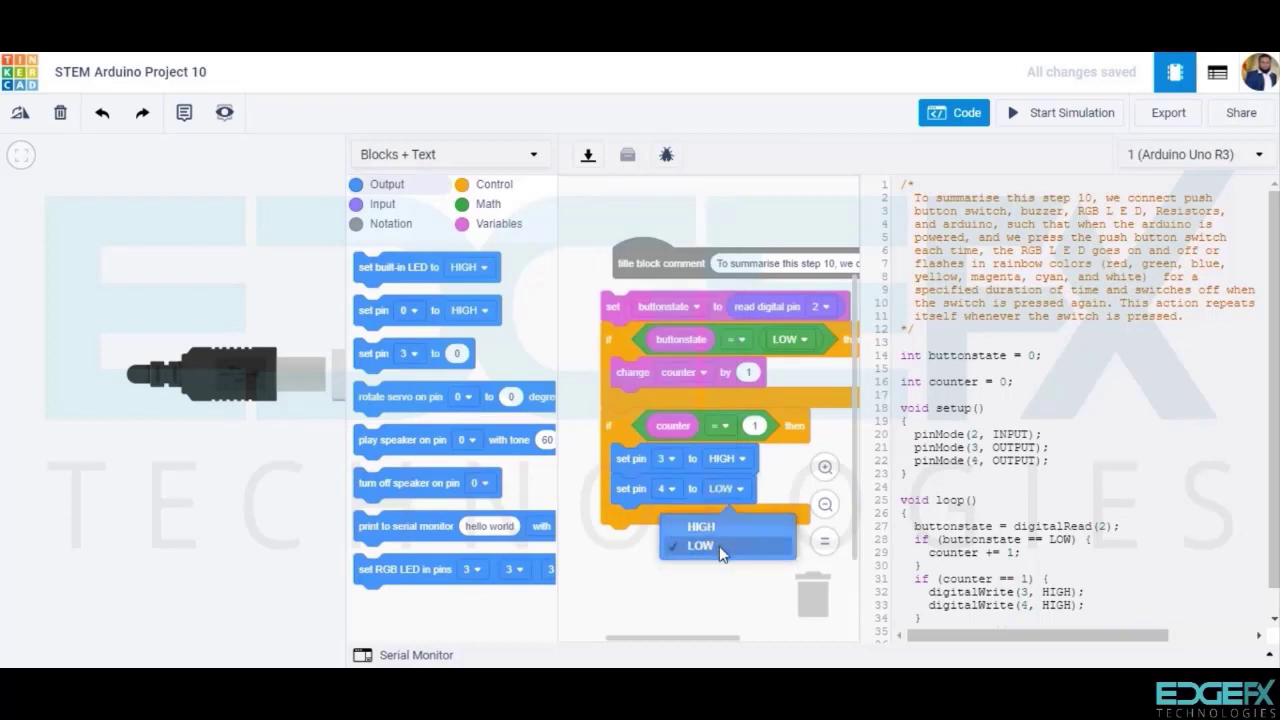
Add two more output blocks below pin 4 that set pin 5 to LOW and pin 6 to LOW
left_click_drag(385, 312, 643, 520)
left_click(668, 520)
left_click(655, 340)
left_click(730, 521)
left_click(718, 579)
left_click_drag(384, 311, 643, 551)
left_click(669, 551)
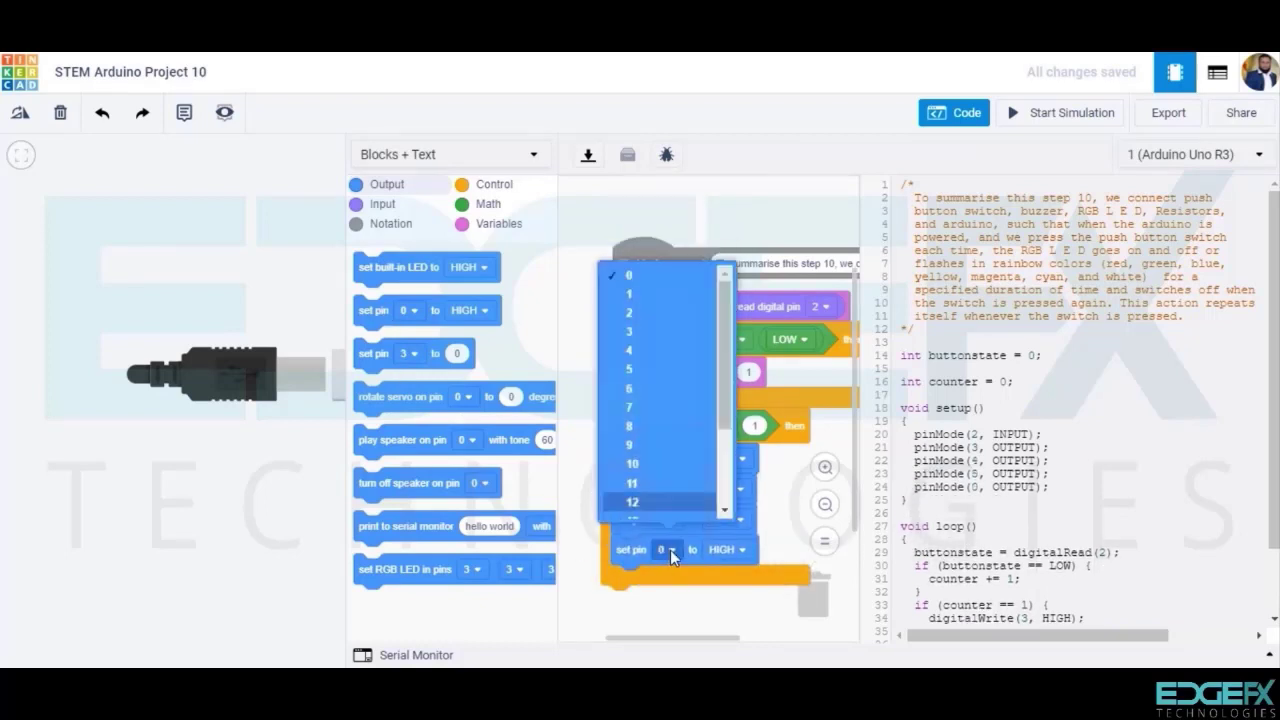
left_click(655, 389)
left_click(736, 555)
left_click(700, 609)
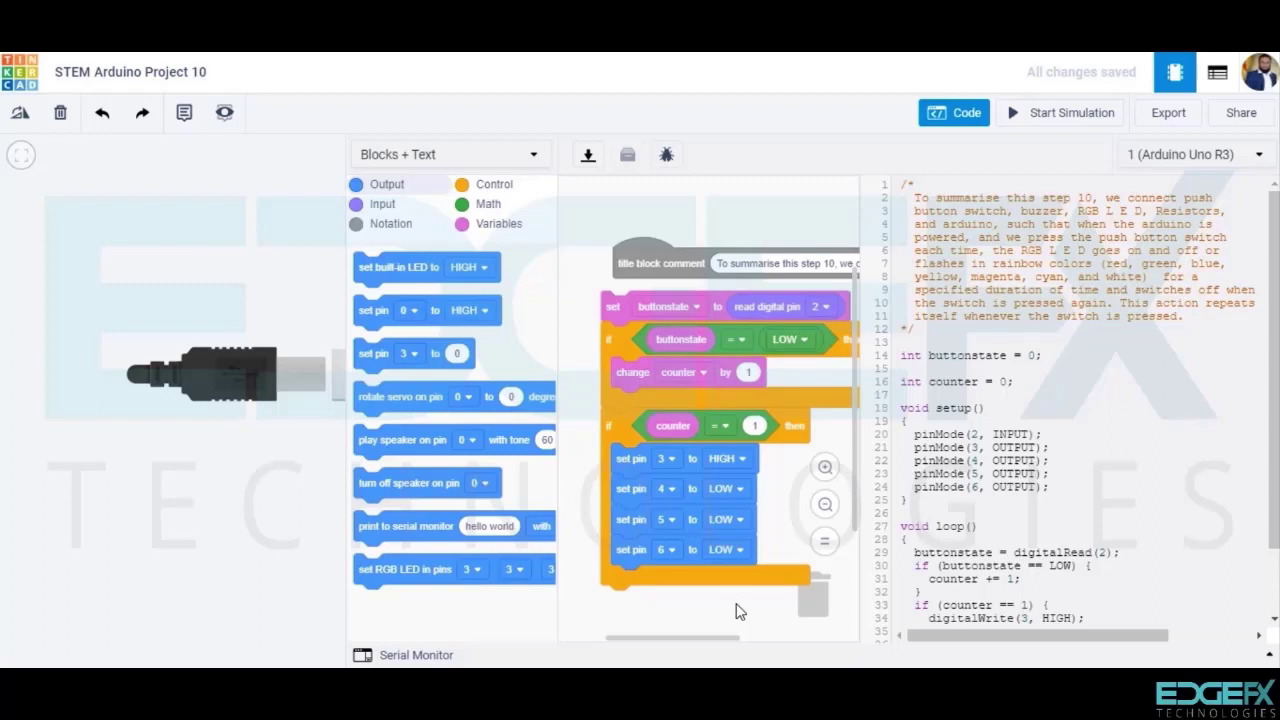
Add a wait of 100 milliseconds after the pin 6 block
left_click(492, 184)
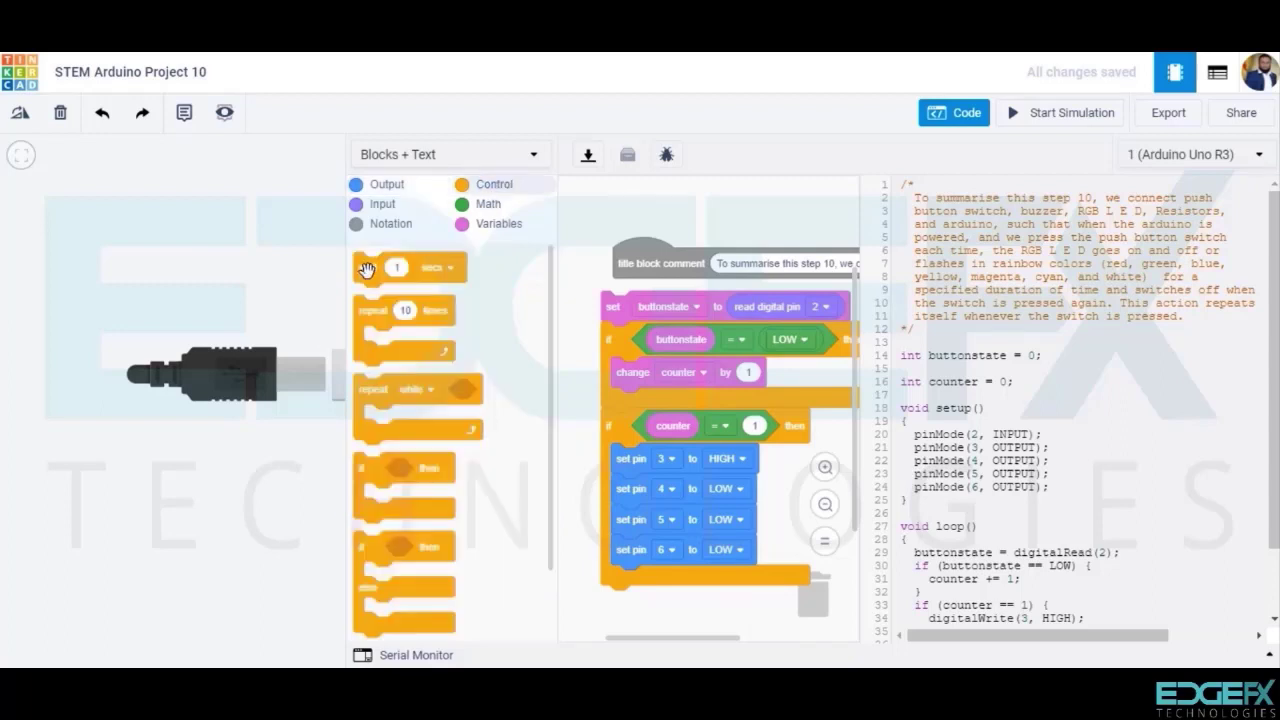
left_click_drag(370, 267, 628, 580)
left_click(700, 580)
left_click(736, 631)
right_click(643, 458)
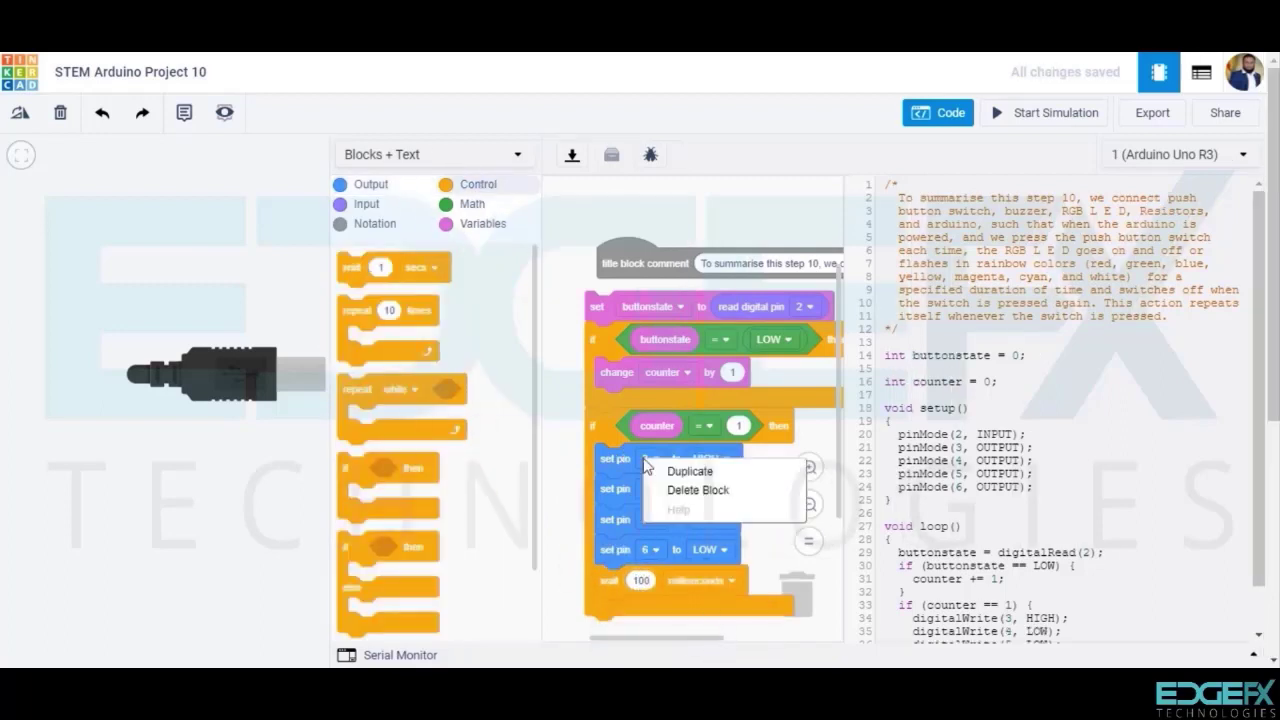
Add a block after the wait that sets pin 3 to LOW
left_click(380, 188)
left_click_drag(402, 311, 657, 607)
left_click(661, 609)
left_click(680, 416)
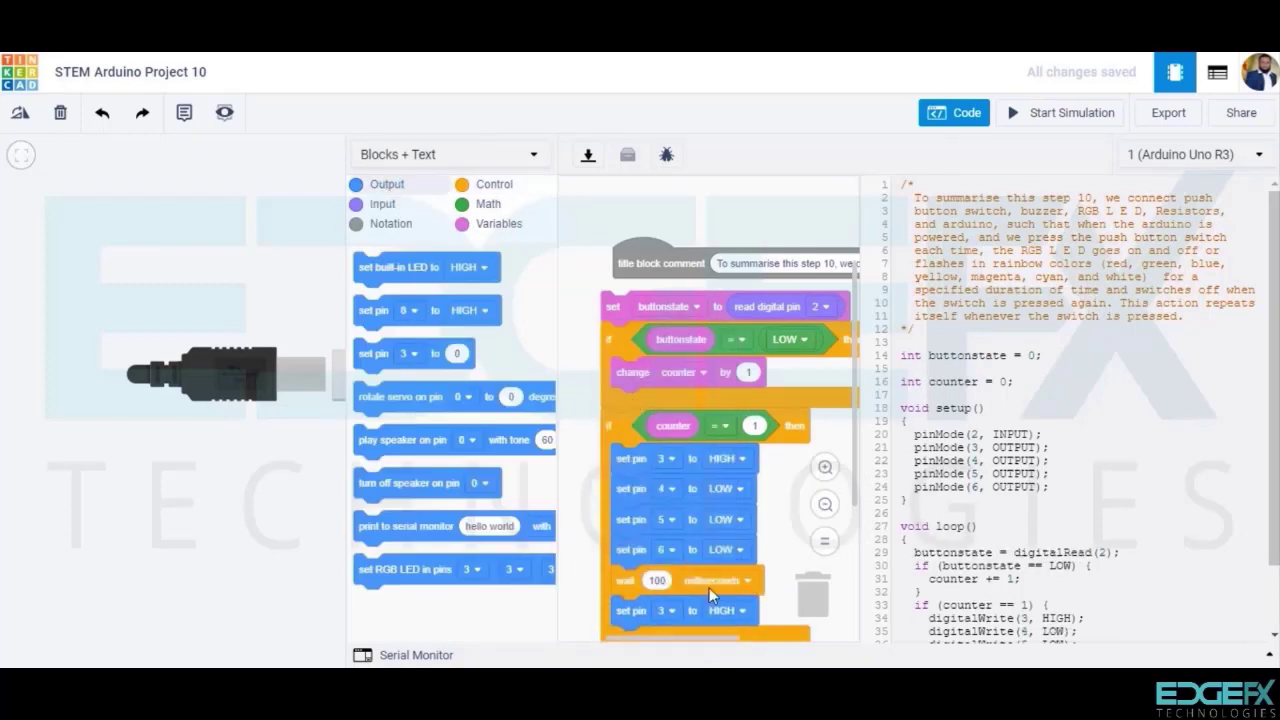
left_click(724, 609)
left_click(728, 575)
Add a second wait of 100 milliseconds after the block that sets pin 3 to LOW
scroll(722, 500, "down", 3)
left_click(486, 189)
left_click_drag(420, 262, 676, 400)
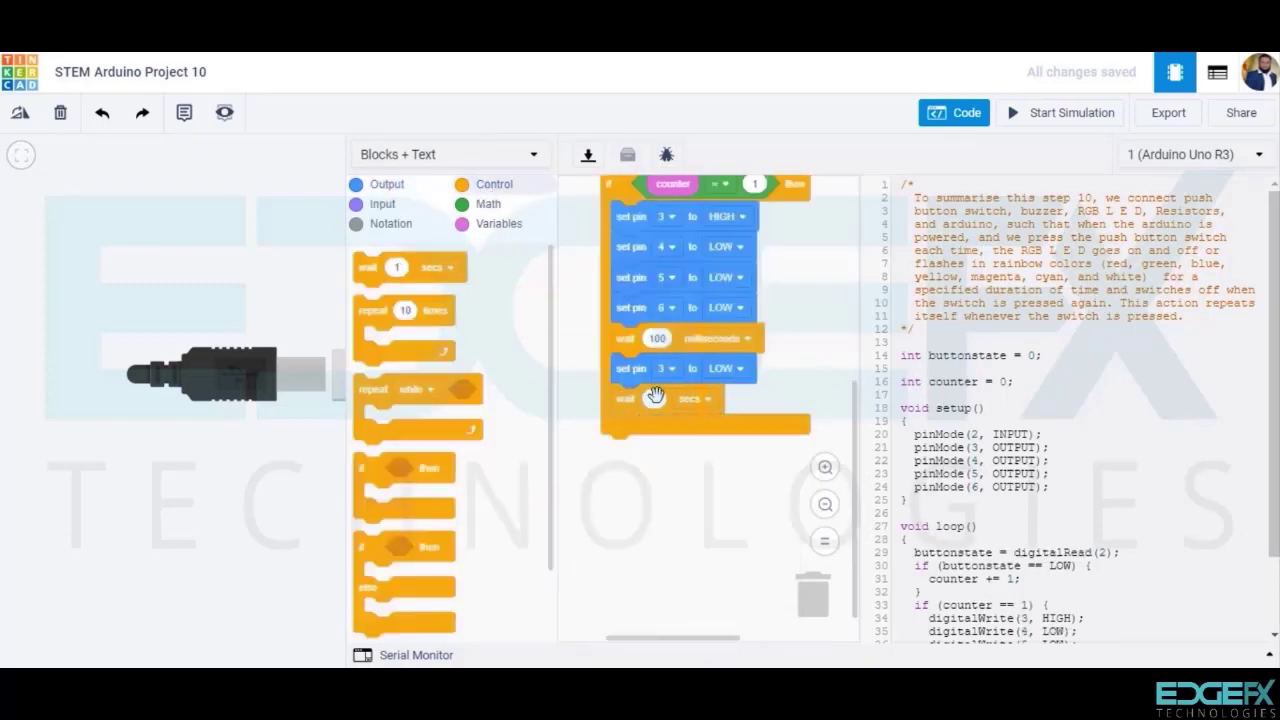
left_click(656, 398)
type("100")
left_click(712, 398)
left_click(704, 458)
scroll(698, 478, "up", 2)
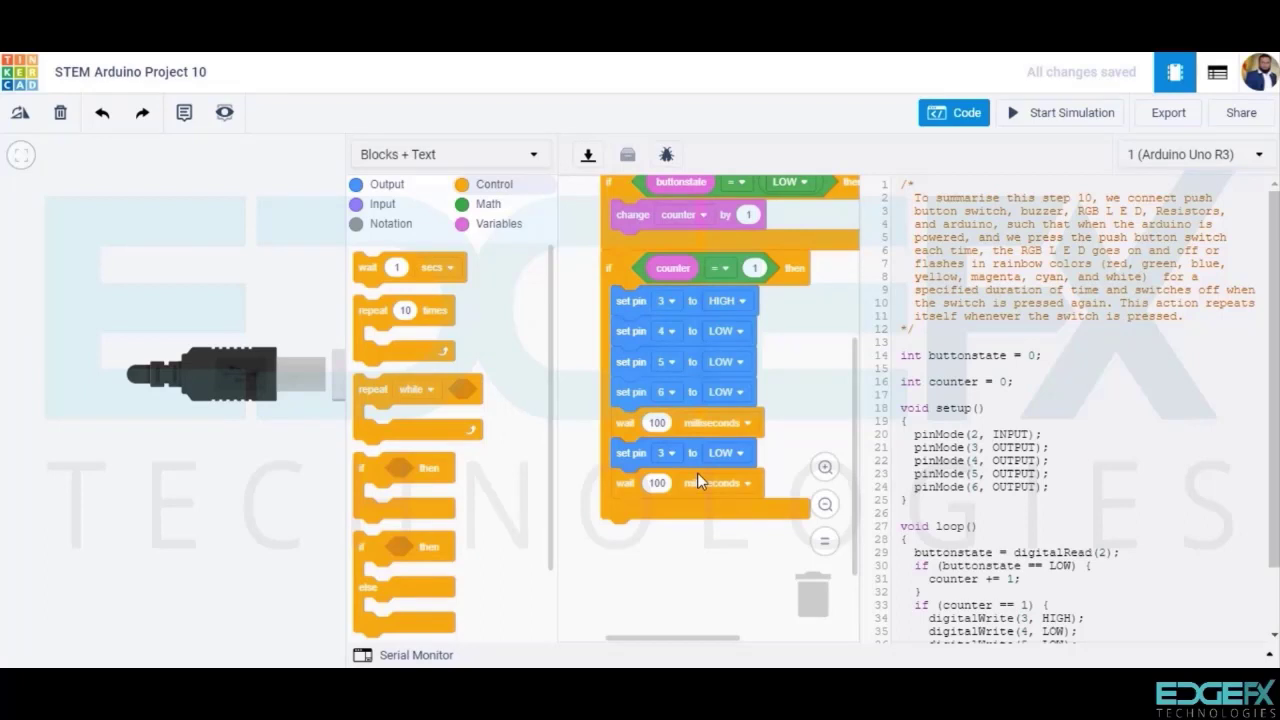
Duplicate the counter = 1 if block, attach the copy below it, and set its comparison value to 2
right_click(612, 272)
left_click(650, 283)
left_click(597, 531)
scroll(701, 516, "down", 2)
left_click(756, 368)
type("2")
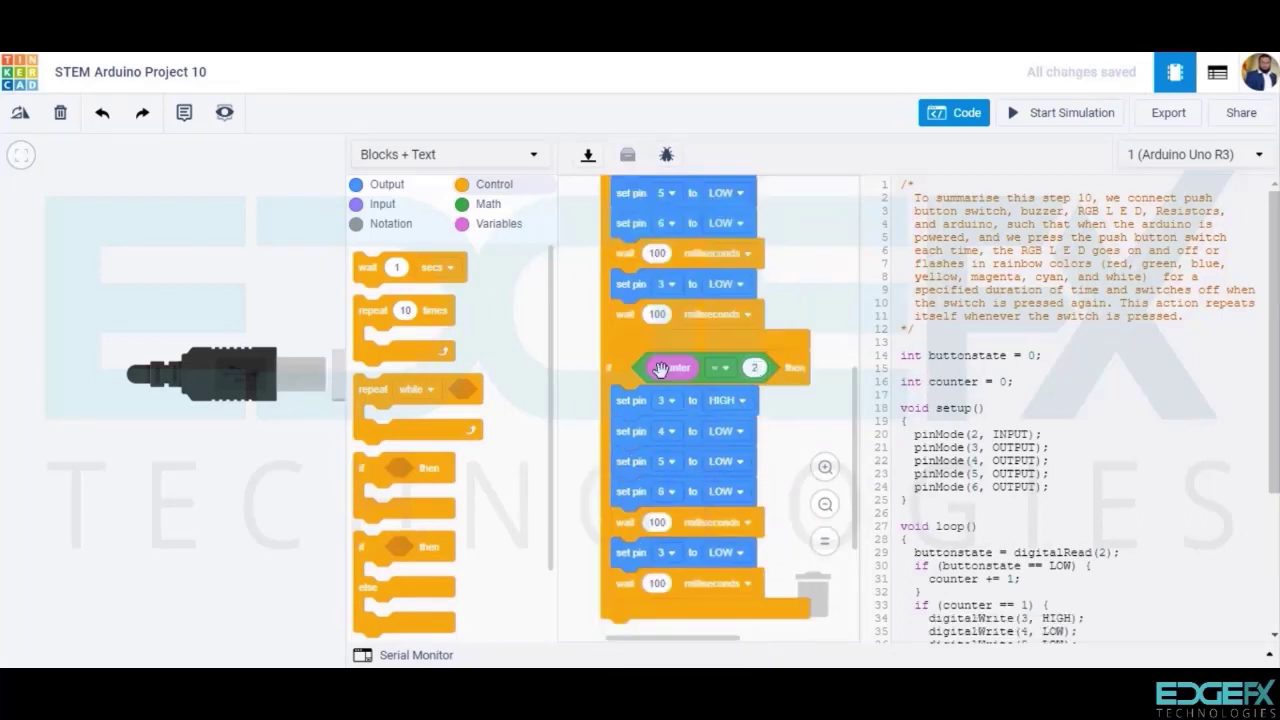
In the counter = 2 block, set pin 4 to HIGH and add a block setting pin 4 to LOW before the last wait
left_click(728, 431)
left_click(728, 469)
left_click(399, 190)
left_click_drag(430, 311, 677, 566)
left_click(669, 583)
left_click(634, 382)
left_click(727, 583)
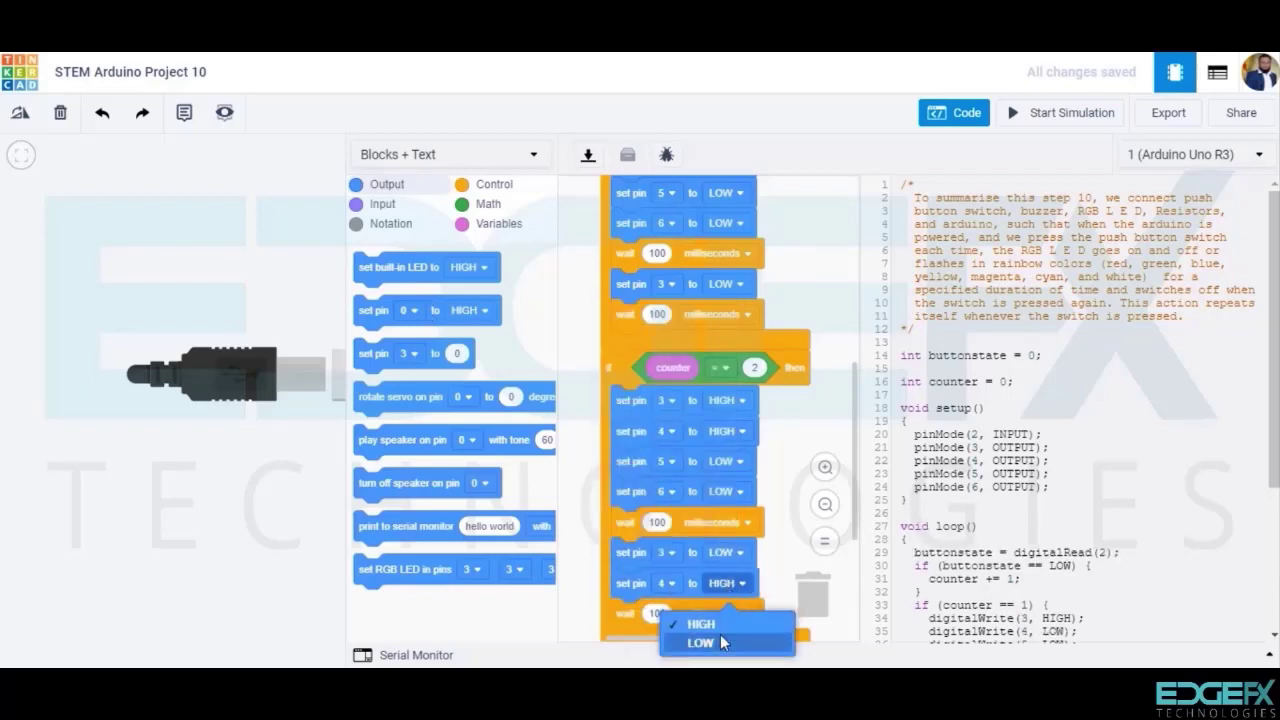
left_click(716, 643)
Duplicate the counter = 2 if block, attach the copy below it, and set its comparison value to 3
scroll(697, 504, "down", 1)
right_click(612, 285)
left_click(648, 298)
left_click(630, 575)
scroll(710, 458, "down", 3)
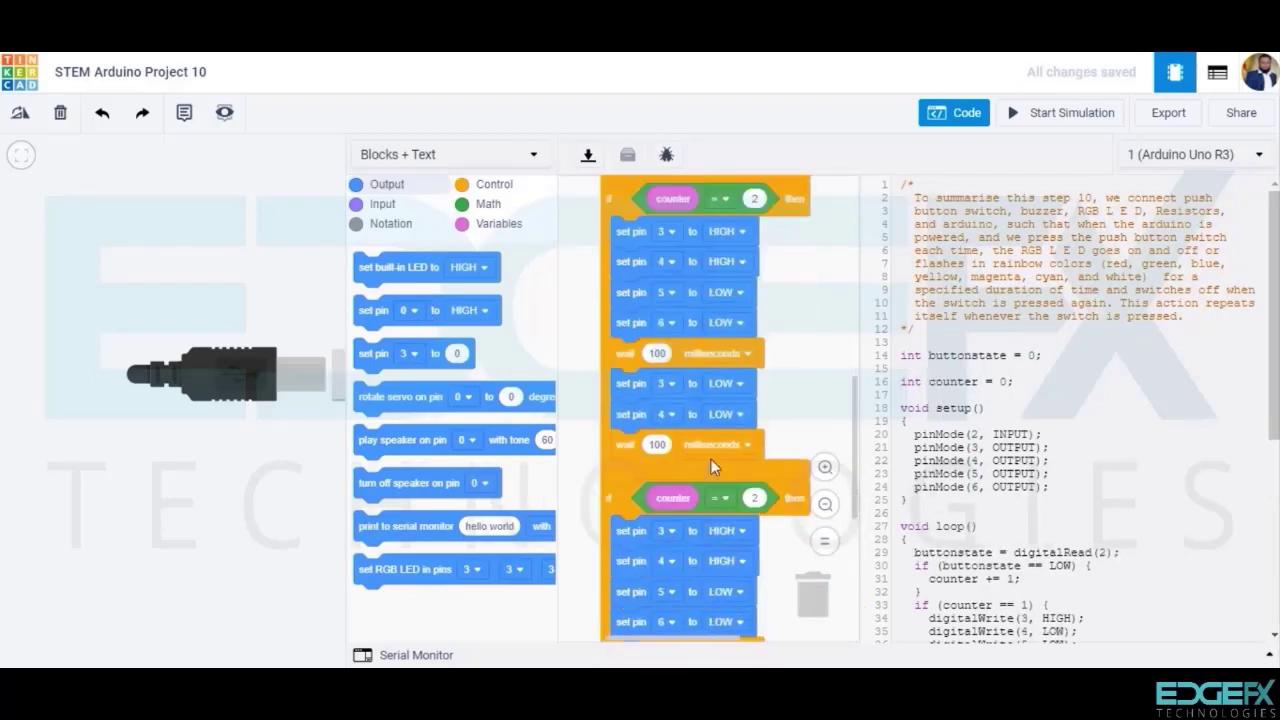
type("3")
In the counter = 3 block, set pin 4 to LOW and pin 5 to HIGH, and change the last LOW block to pin 5
left_click(727, 392)
left_click(727, 448)
left_click(729, 424)
left_click(727, 453)
left_click(667, 544)
left_click(643, 386)
Duplicate the counter = 3 if block, attach the copy below it, and set its comparison value to 4
scroll(640, 350, "down", 1)
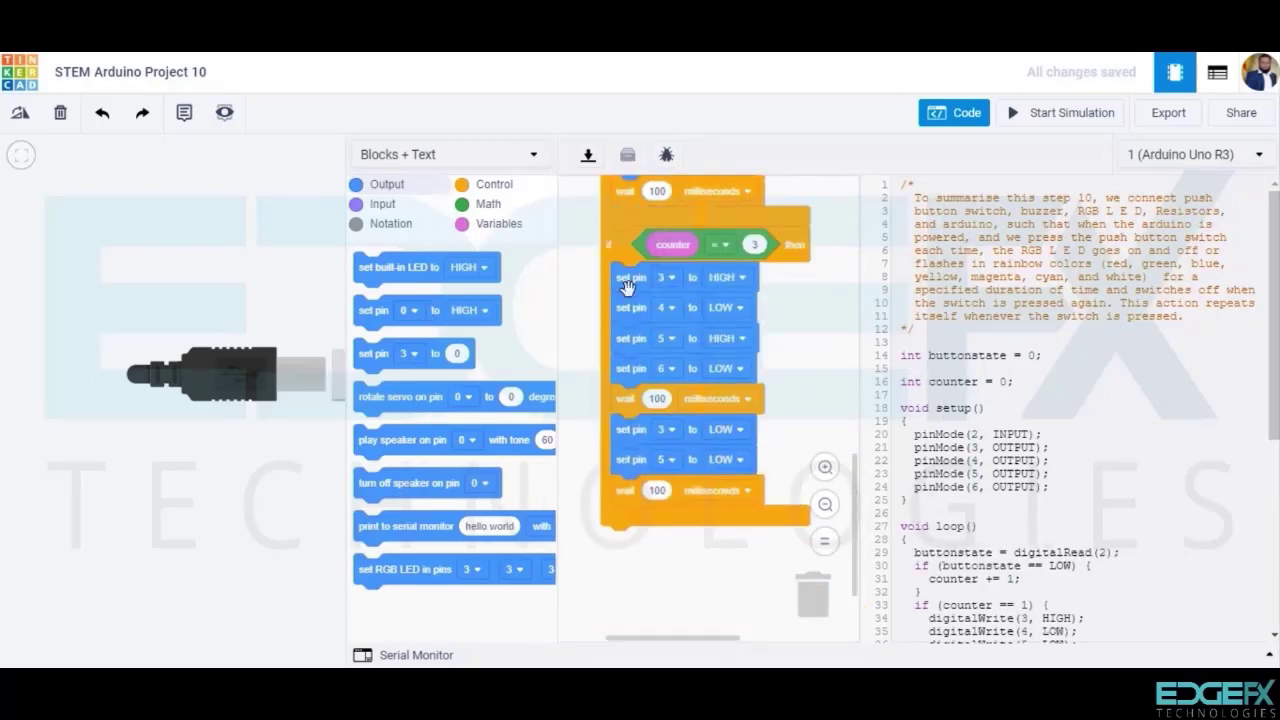
right_click(610, 246)
left_click(646, 259)
left_click(607, 537)
scroll(700, 458, "down", 3)
left_click(755, 290)
type("4")
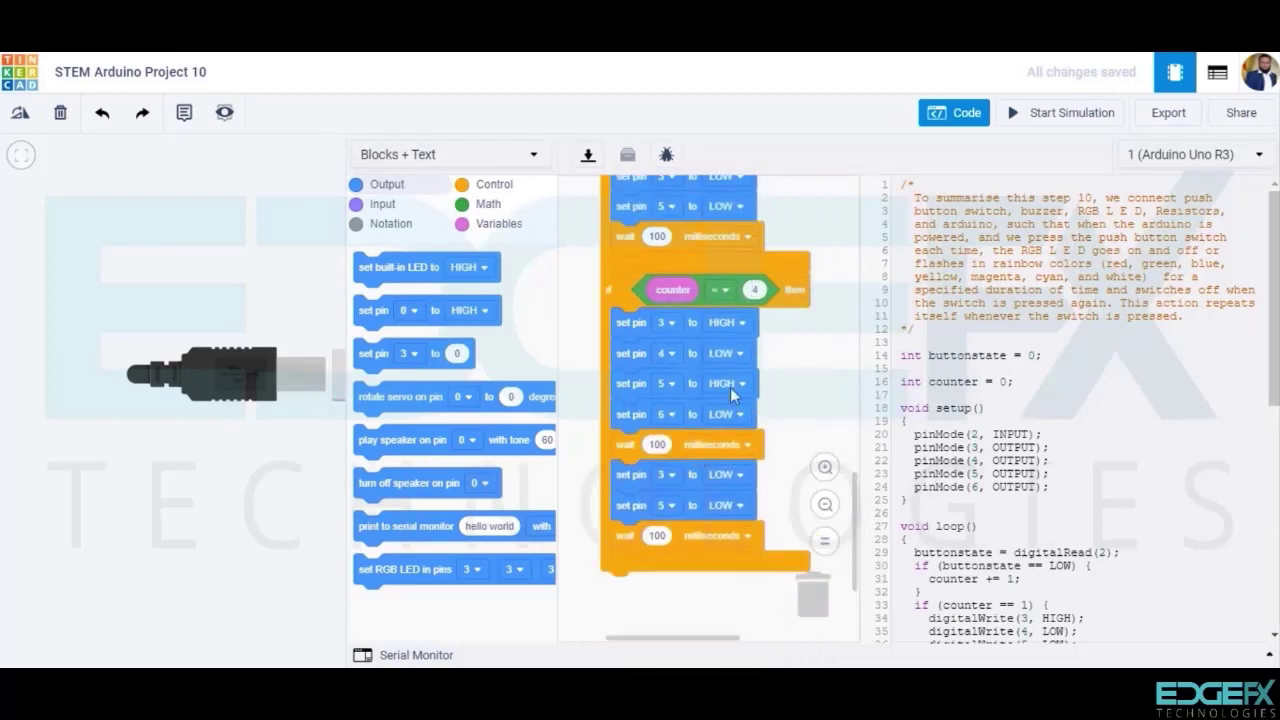
In the counter = 4 block, set pin 5 to LOW and pin 6 to HIGH, and change the last LOW block to pin 6
left_click(730, 386)
left_click(727, 414)
left_click(727, 455)
left_click(660, 505)
left_click(657, 345)
Duplicate the counter = 4 if block, attach the copy below it, and set its comparison value to 5
right_click(612, 294)
left_click(665, 306)
left_click(628, 590)
scroll(691, 450, "down", 3)
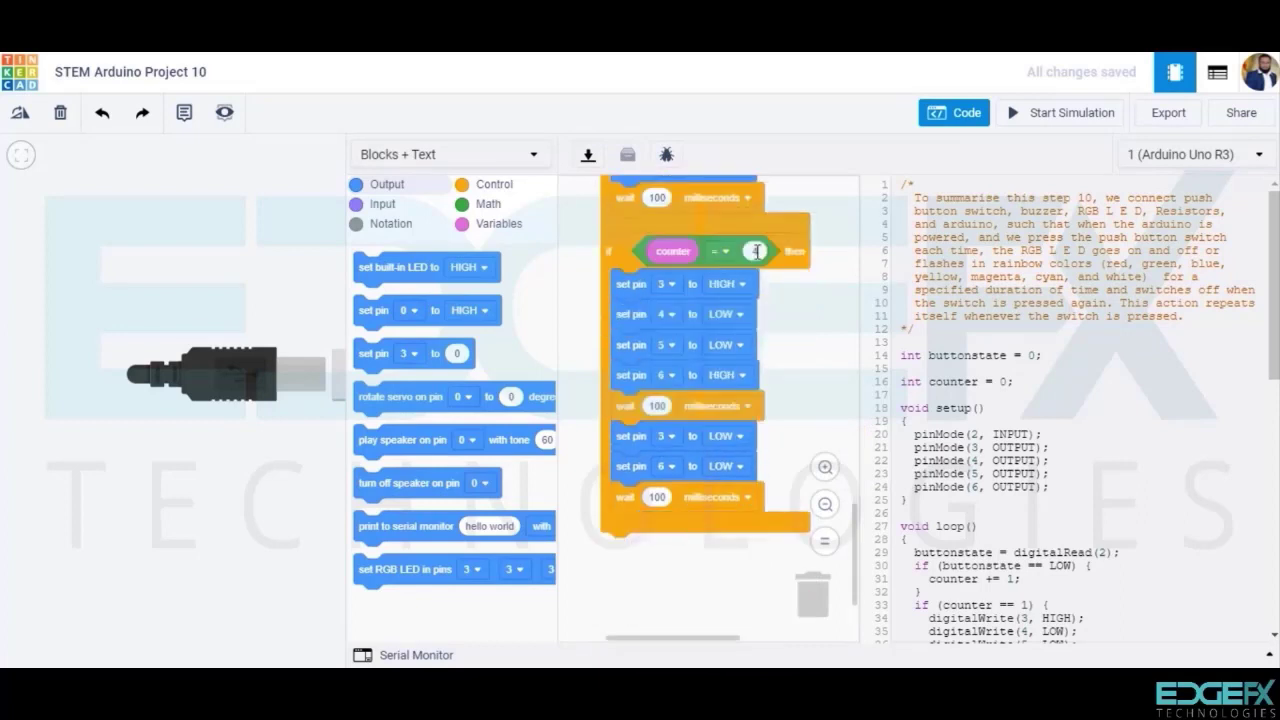
left_click(755, 251)
type("5")
In the counter = 5 block, set pin 6 to LOW and pins 4 and 5 to HIGH, and change the last LOW block to pin 4
left_click(739, 371)
left_click(725, 434)
left_click(739, 314)
left_click(726, 354)
left_click(738, 345)
left_click(726, 386)
left_click(668, 466)
left_click(660, 275)
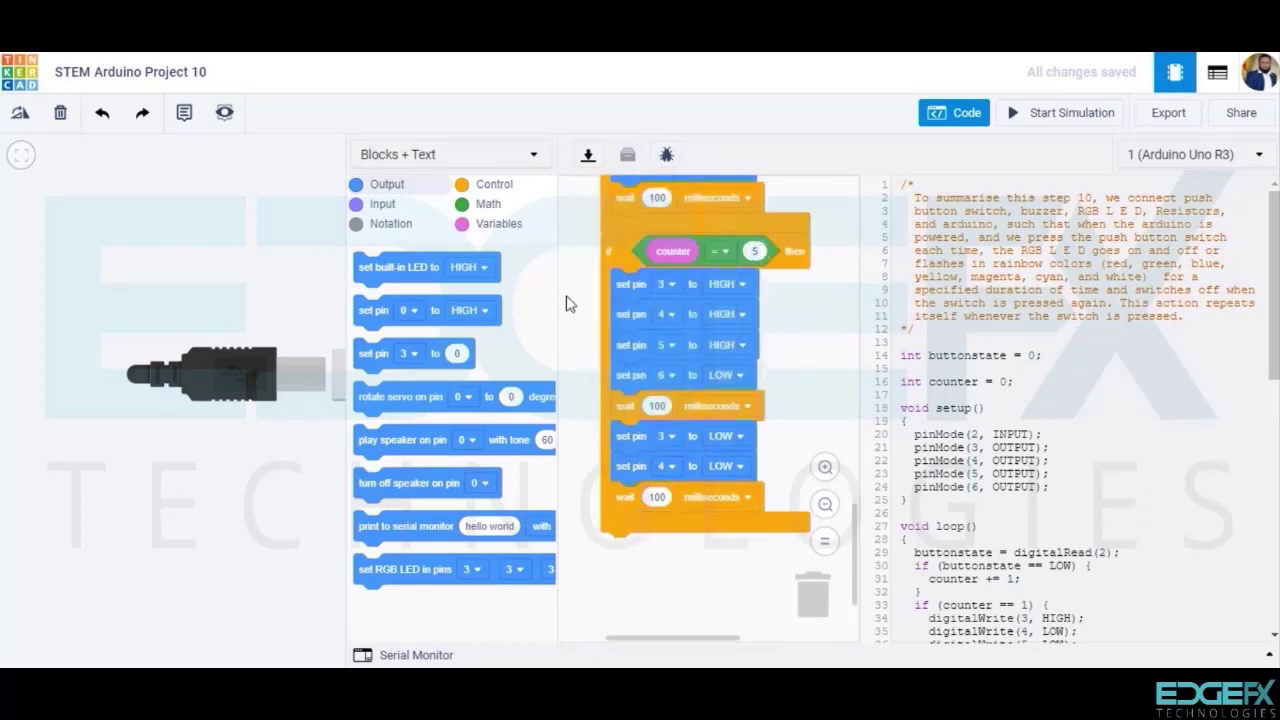
Add a block setting pin 5 to LOW before the last wait in the counter = 5 block
left_click_drag(427, 307, 684, 489)
left_click(668, 497)
left_click(662, 336)
left_click(739, 497)
left_click(725, 560)
Duplicate the counter = 5 if block, attach the copy below it, and set its comparison value to 6
right_click(613, 246)
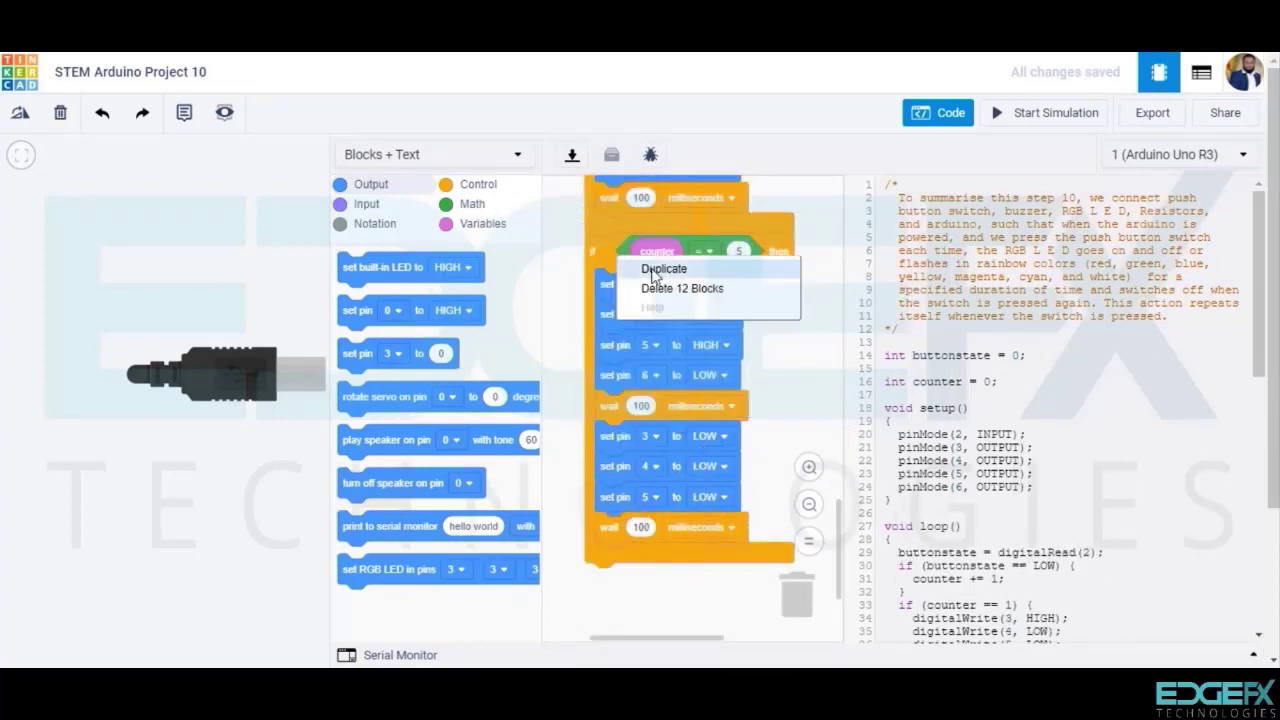
left_click(663, 253)
left_click(608, 569)
left_click(757, 328)
type("6")
In the counter = 6 block, set pin 5 to LOW and pin 6 to HIGH, and change the last LOW block to pin 6
left_click(738, 421)
left_click(725, 479)
left_click(738, 452)
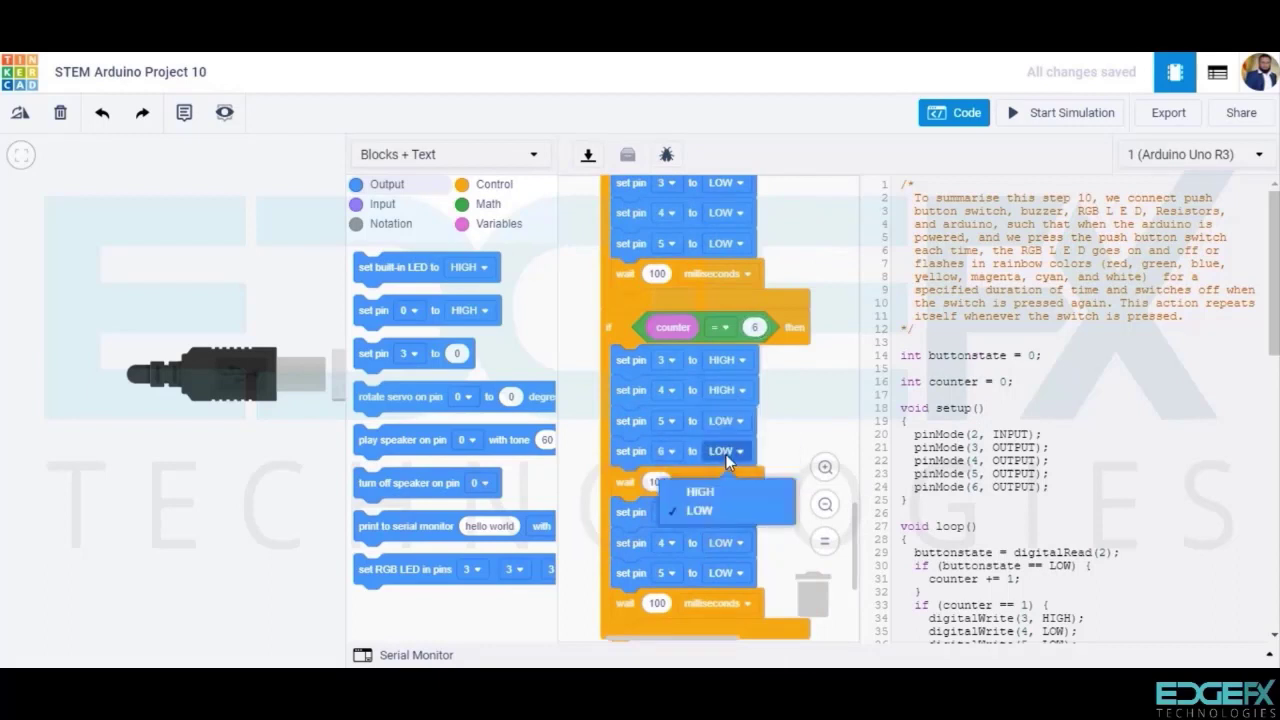
left_click(722, 491)
left_click(667, 573)
left_click(630, 411)
Duplicate the counter = 6 if block, attach the copy below it, and set its comparison value to 7
scroll(628, 350, "down", 1)
right_click(613, 248)
left_click(660, 260)
left_click(610, 562)
scroll(707, 467, "down", 3)
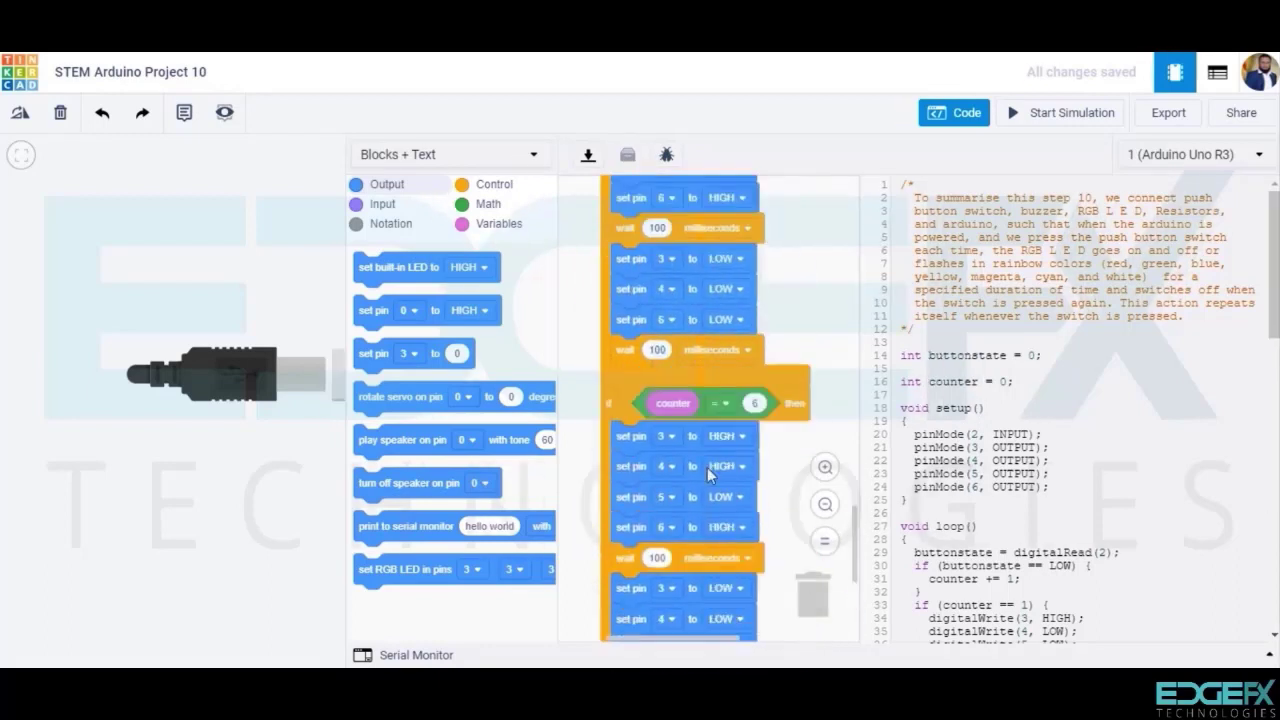
left_click(755, 318)
type("7")
In the counter = 7 block, set pin 4 to LOW and pin 5 to HIGH, and change the second LOW block after the wait to pin 5
left_click(735, 384)
left_click(726, 442)
left_click(728, 415)
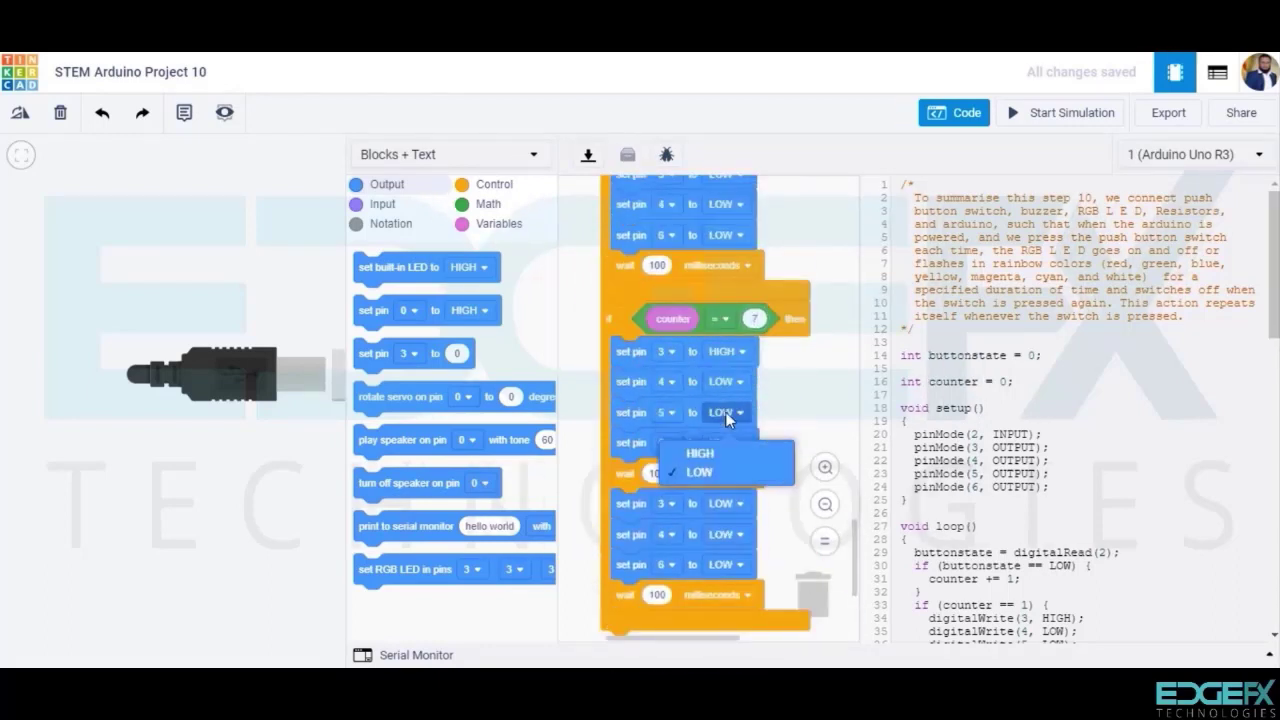
left_click(722, 452)
left_click(671, 538)
left_click(670, 490)
Duplicate the counter = 7 if block, attach the copy below it, and set its comparison value to 8
scroll(768, 523, "down", 1)
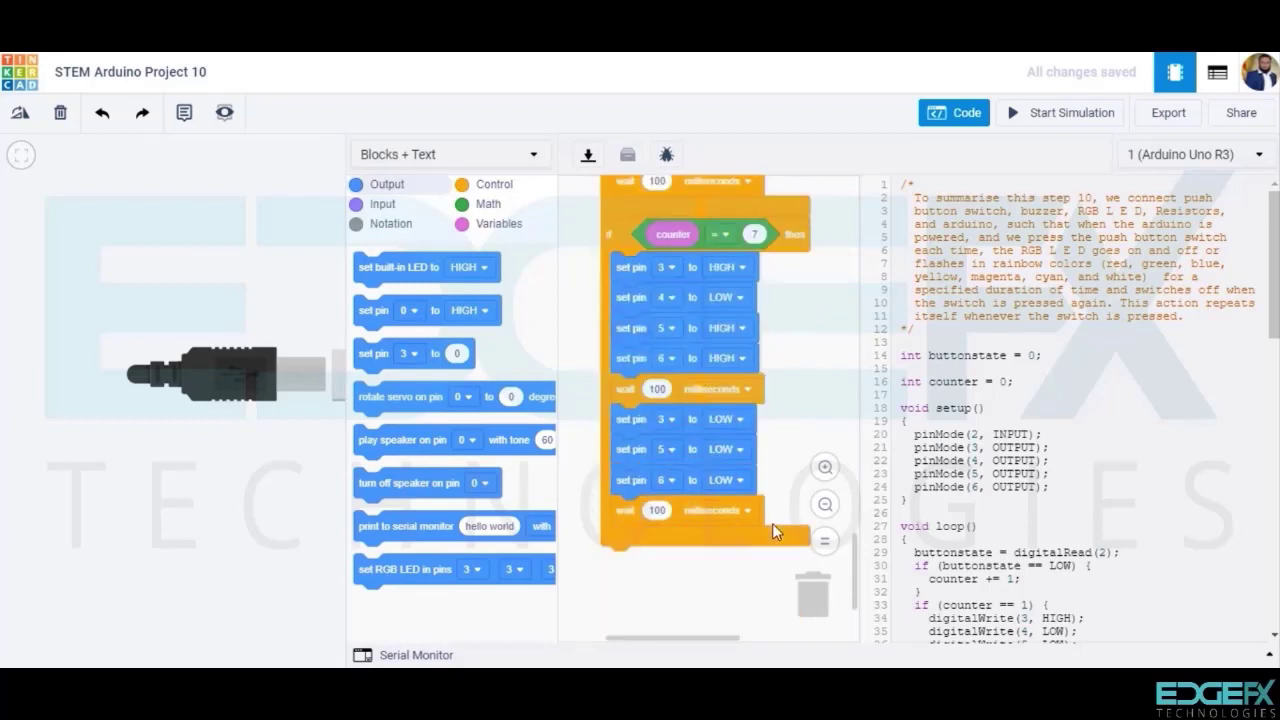
right_click(615, 238)
left_click(655, 250)
left_click(608, 640)
scroll(707, 450, "down", 2)
left_click(755, 310)
type("8")
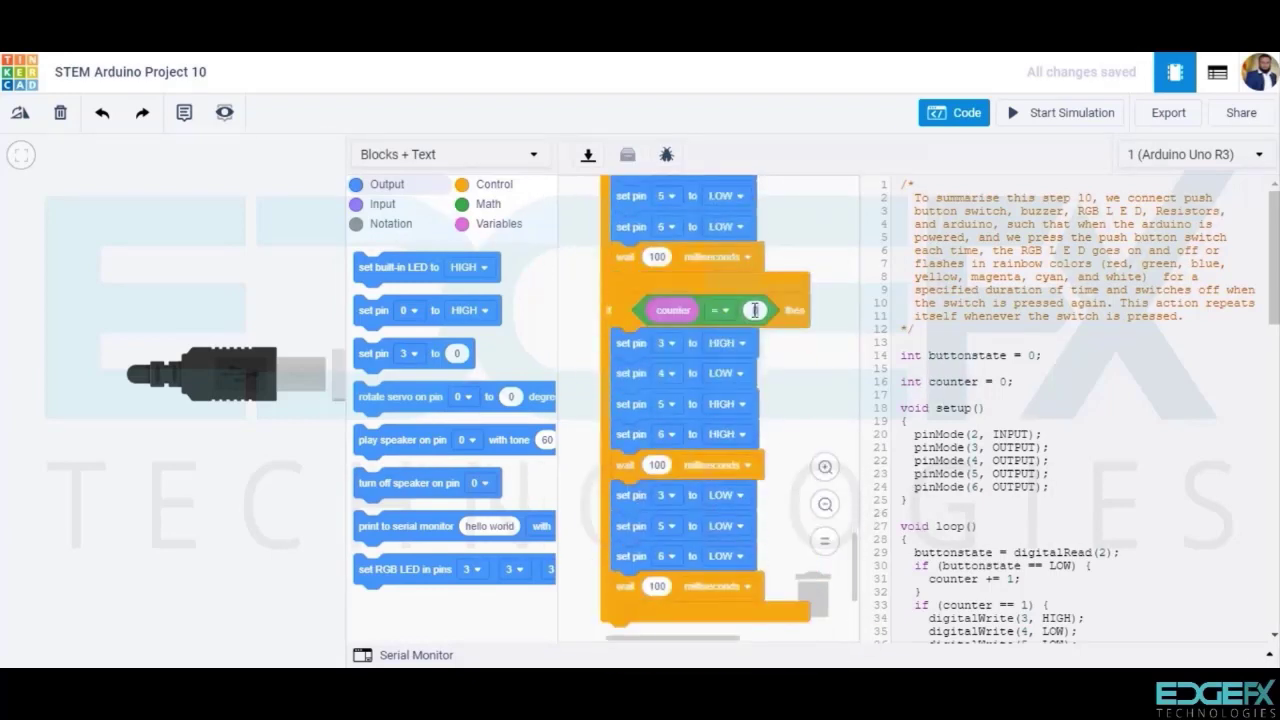
In the counter = 8 block, set pin 4 to HIGH and add a block setting pin 4 to LOW between pins 3 and 5 after the wait
left_click(739, 373)
left_click(700, 414)
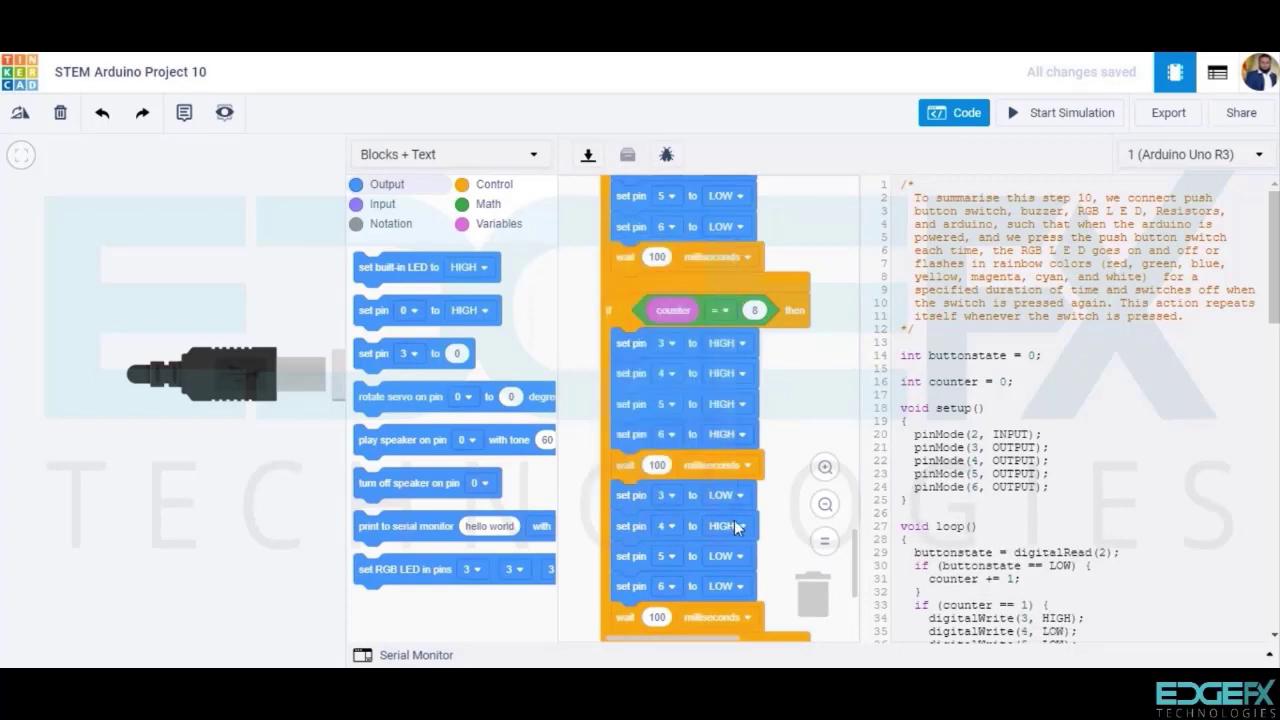
scroll(734, 520, "down", 2)
scroll(718, 505, "down", 1)
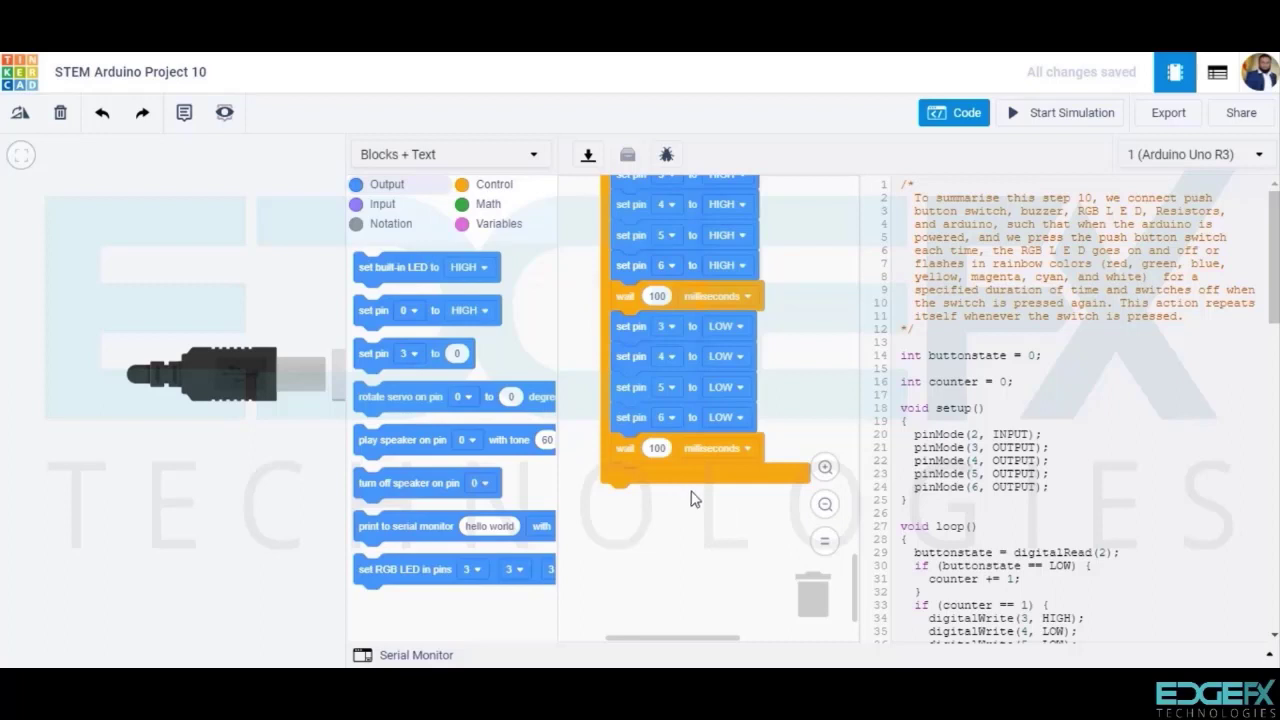
Add an if block at the end of the program with the condition counter = 9
left_click(493, 184)
left_click_drag(365, 467, 610, 500)
left_click(488, 204)
left_click_drag(424, 301, 700, 507)
left_click(499, 226)
left_click_drag(390, 330, 664, 506)
left_click(720, 502)
left_click(717, 577)
left_click(759, 502)
type("9")
Add two output blocks inside the counter = 9 condition that set pin 3 and pin 4 to LOW
left_click(387, 184)
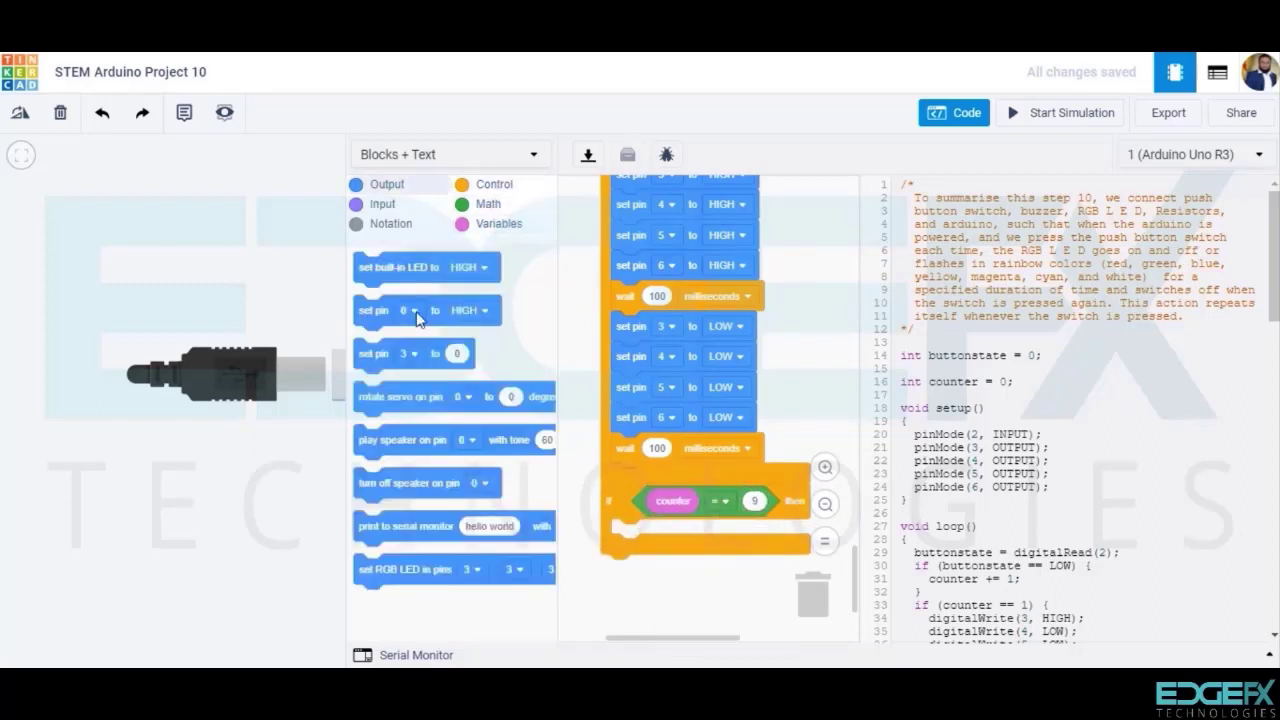
left_click_drag(414, 310, 672, 538)
left_click(735, 539)
left_click(727, 597)
left_click_drag(444, 312, 686, 576)
left_click(663, 566)
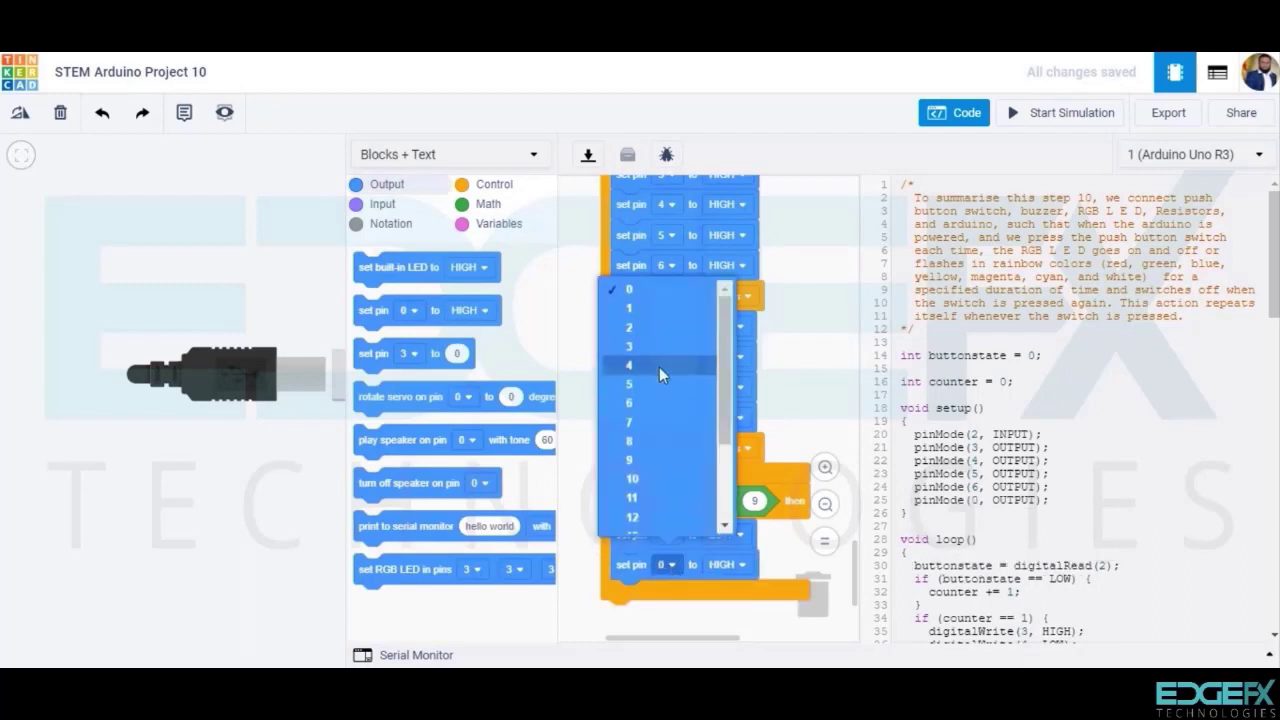
left_click(659, 368)
left_click(728, 566)
left_click(726, 627)
Add two more output blocks in the counter = 9 condition that set pin 5 and pin 6 to LOW
left_click_drag(432, 310, 682, 596)
left_click(667, 595)
left_click(636, 416)
left_click(727, 595)
left_click(720, 563)
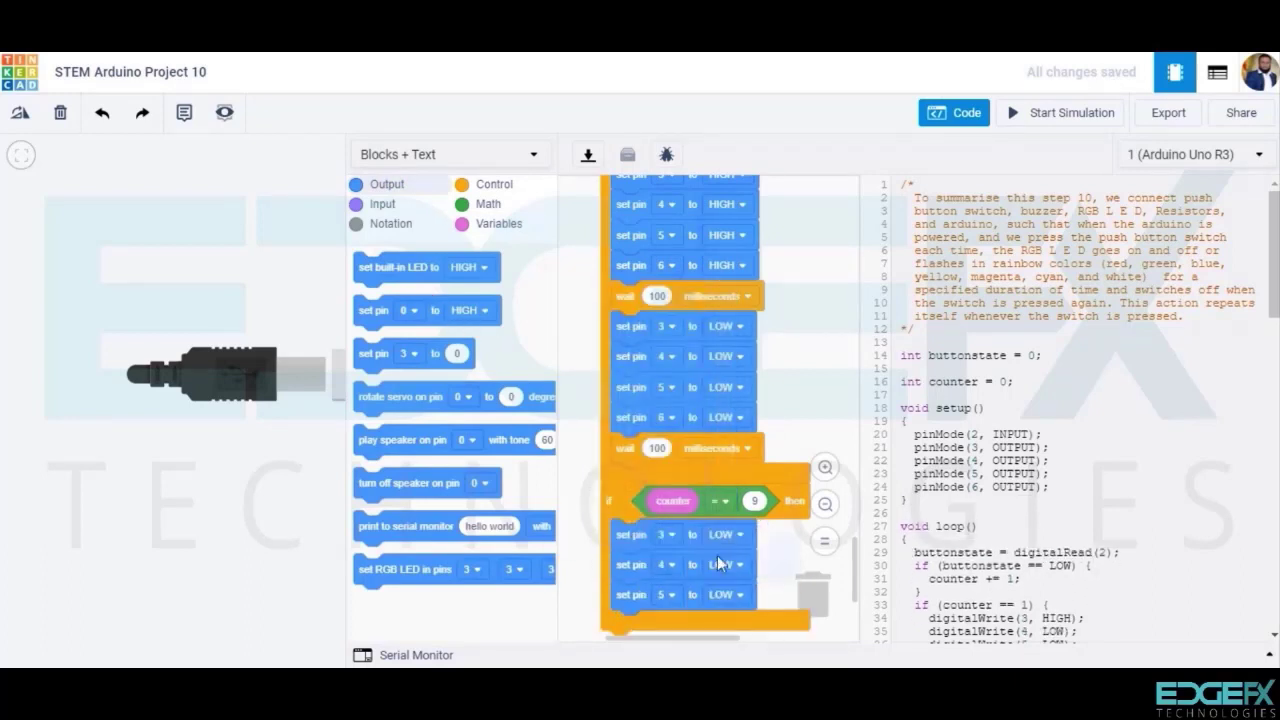
left_click_drag(442, 312, 692, 635)
left_click(667, 626)
left_click(637, 463)
left_click(727, 626)
left_click(721, 594)
Add another if block below the counter = 9 block with the condition counter > 9
scroll(714, 540, "down", 1)
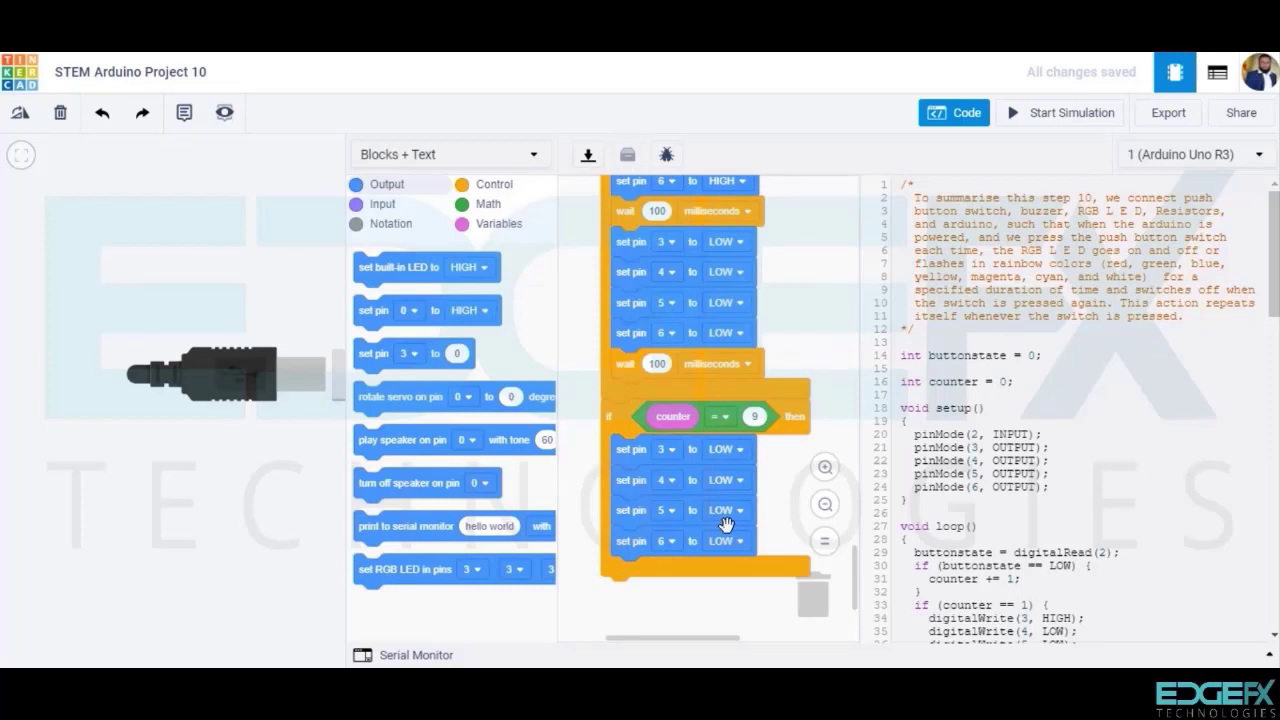
left_click(486, 185)
left_click_drag(387, 469, 631, 600)
left_click(486, 205)
left_click_drag(365, 294, 645, 595)
left_click(499, 224)
left_click_drag(380, 328, 695, 590)
left_click(727, 602)
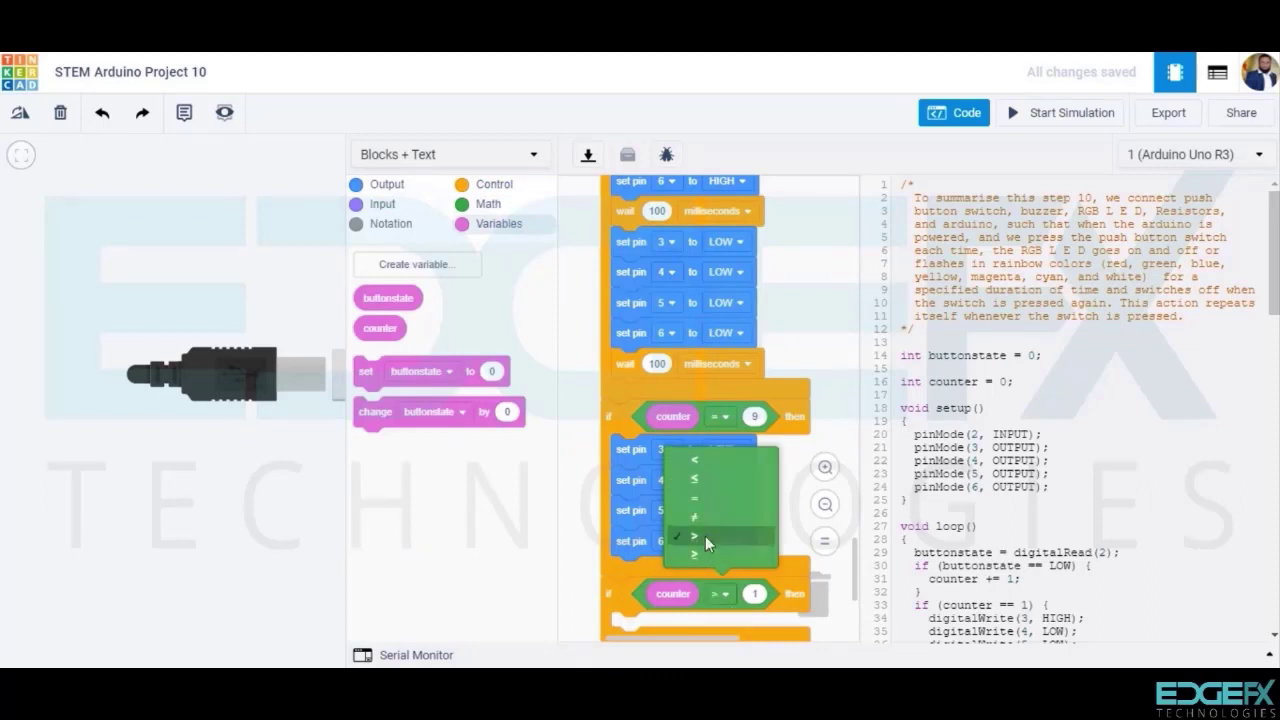
left_click(706, 540)
left_click(755, 594)
type("9")
key("Return")
Inside the counter > 9 condition, add a variable block that sets counter to 1
left_click_drag(433, 376, 680, 605)
scroll(686, 600, "down", 3)
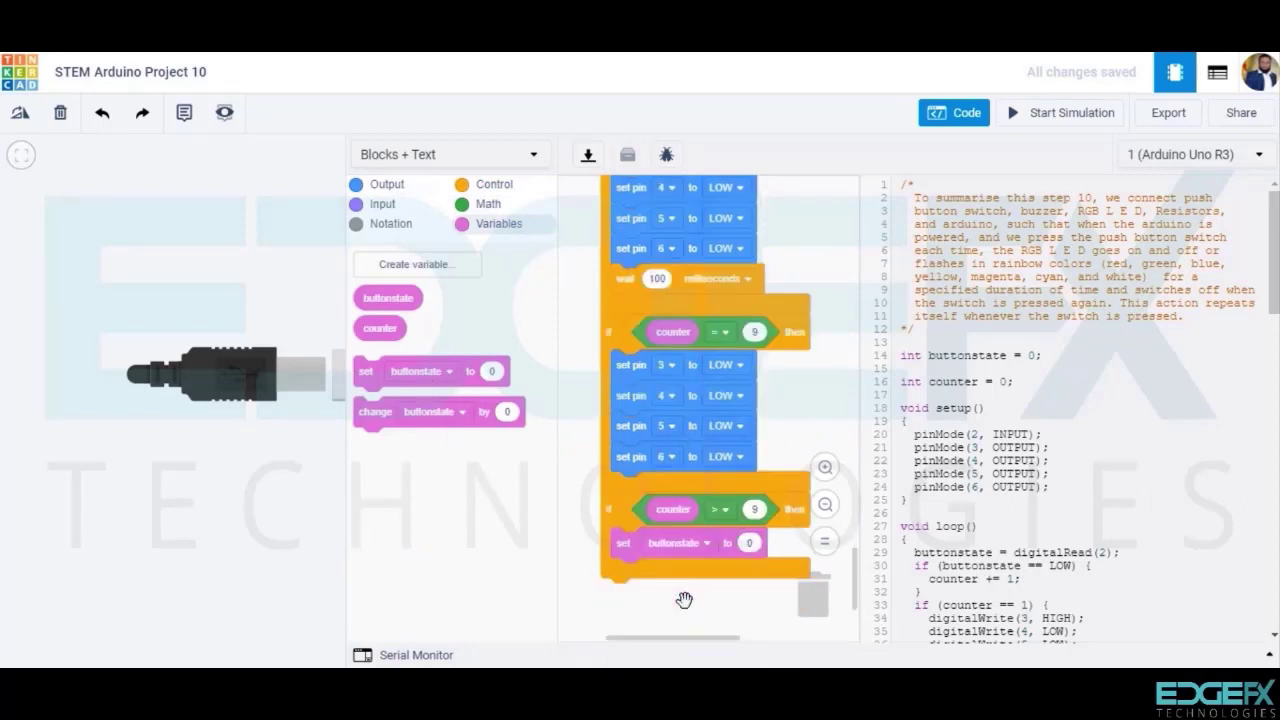
left_click(683, 466)
left_click(575, 508)
type("1")
key("Return")
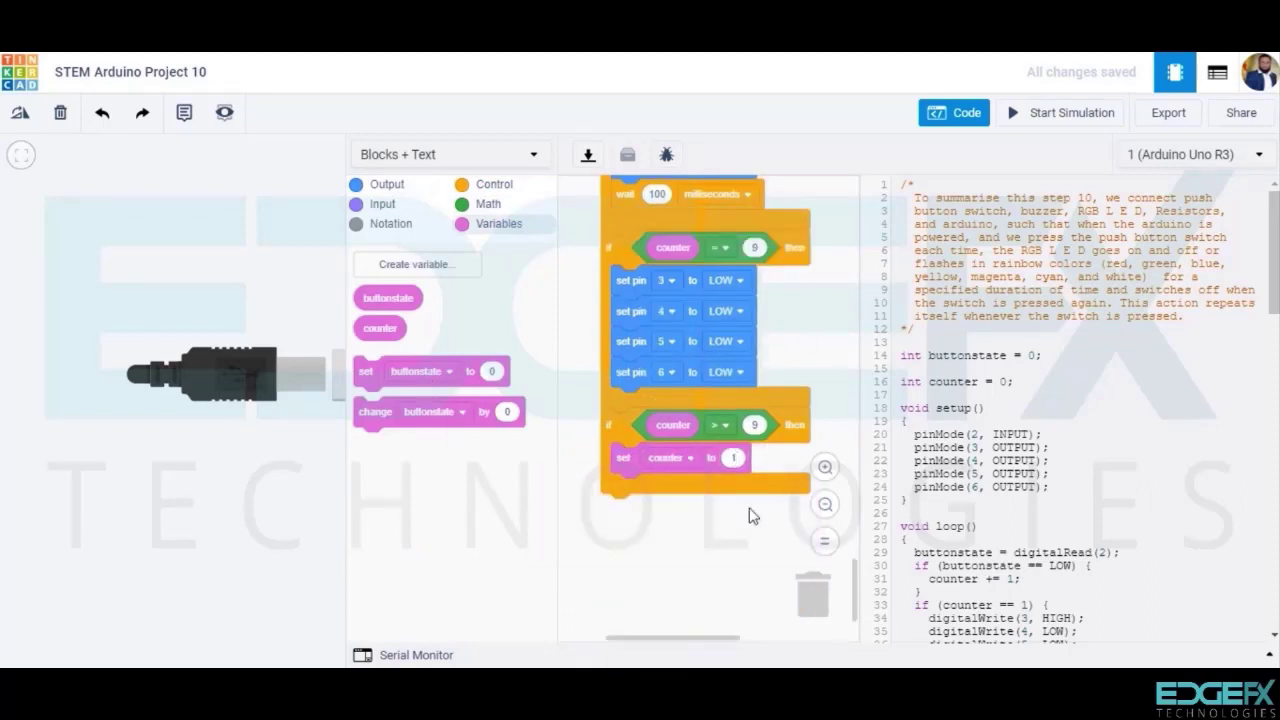
Review the finished code, simulate the circuit while operating the pushbutton to test the buzzer and RGB LED, and stop the simulation
scroll(1031, 472, "down", 12)
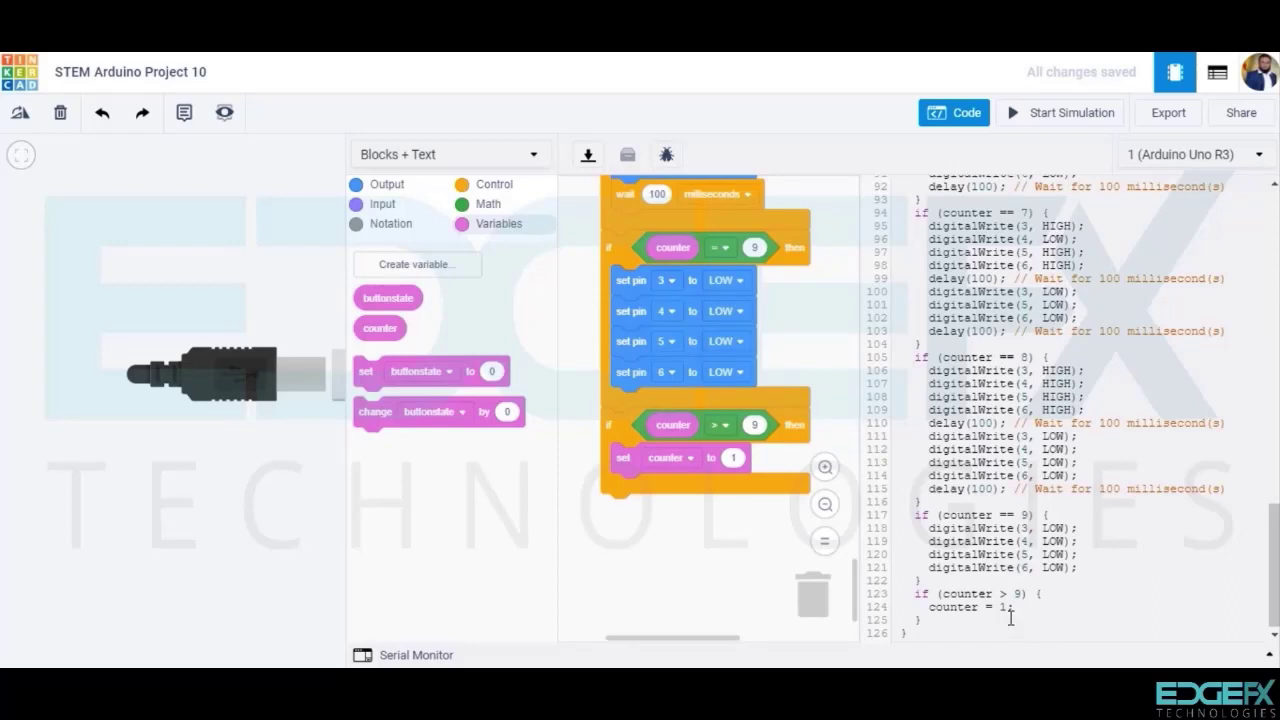
scroll(768, 432, "up", 5)
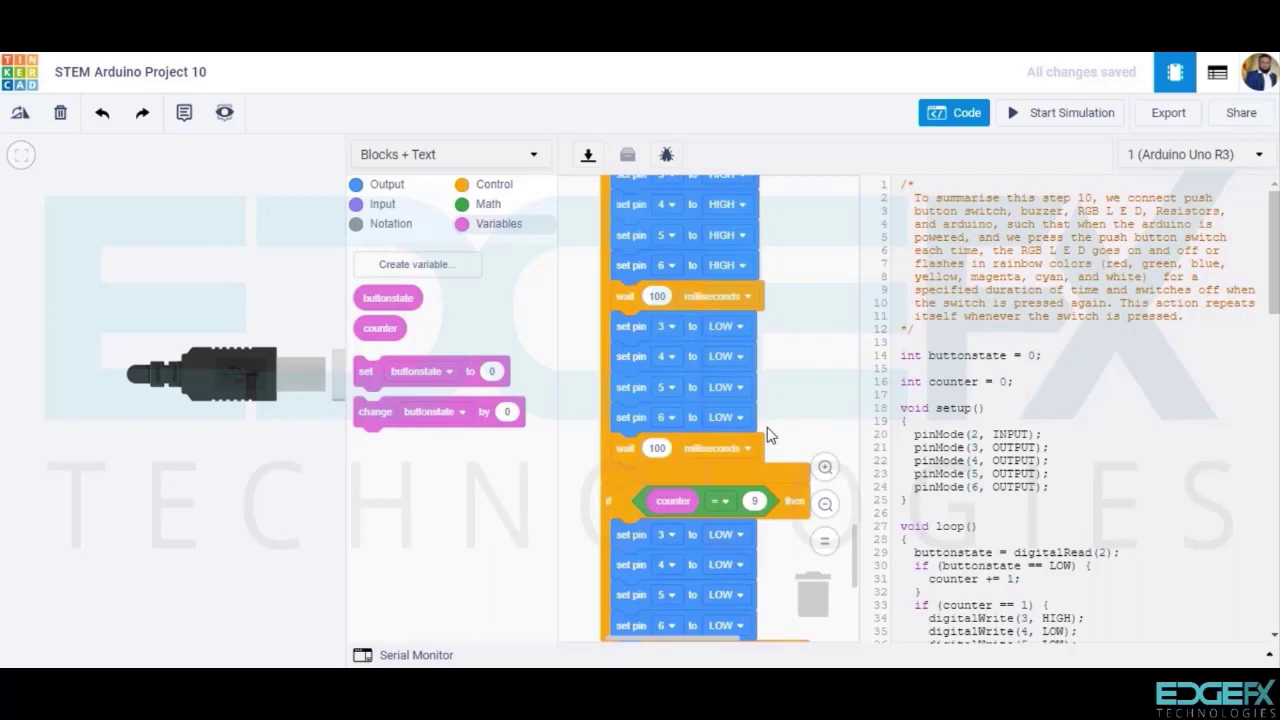
left_click(940, 114)
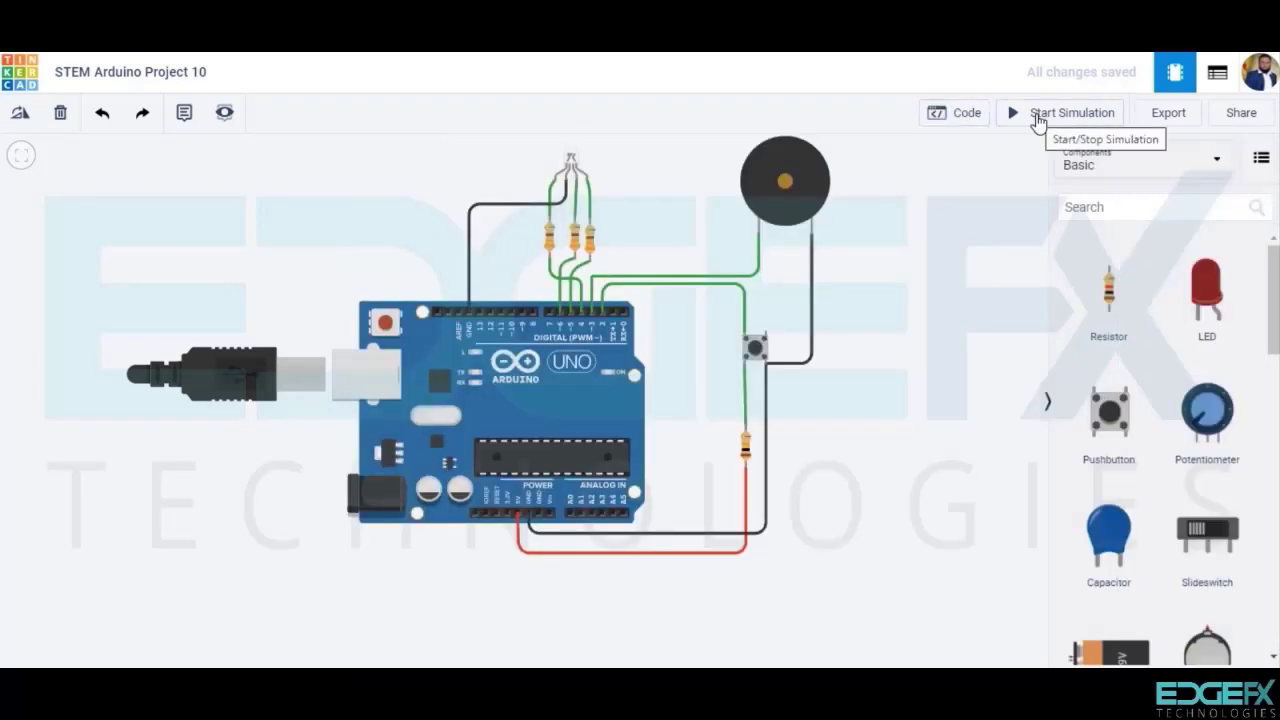
left_click(1037, 115)
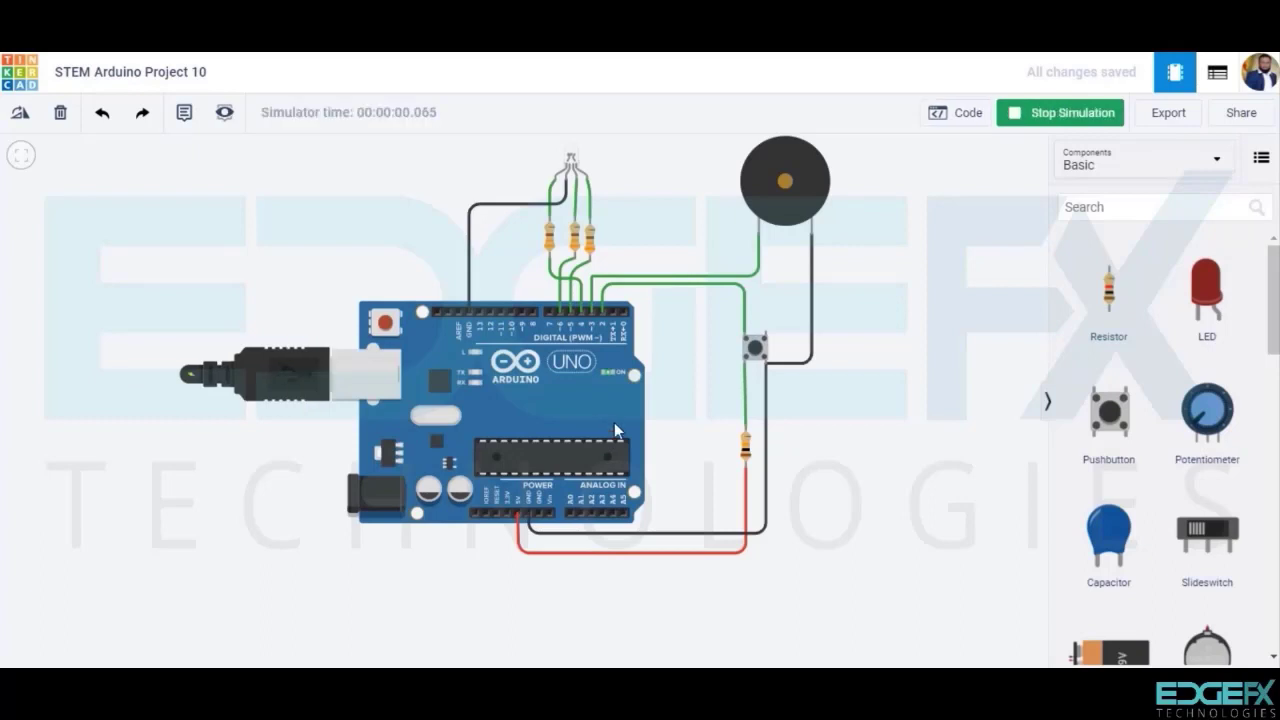
left_click(755, 348)
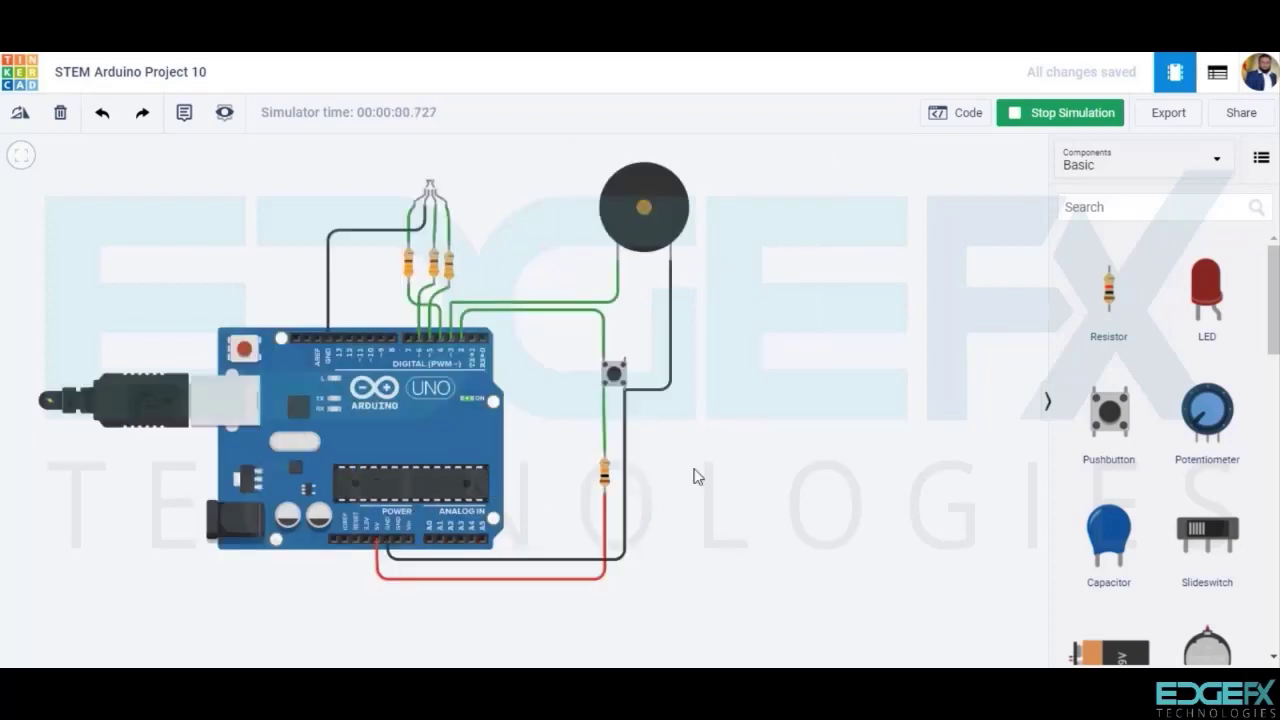
left_click(614, 376)
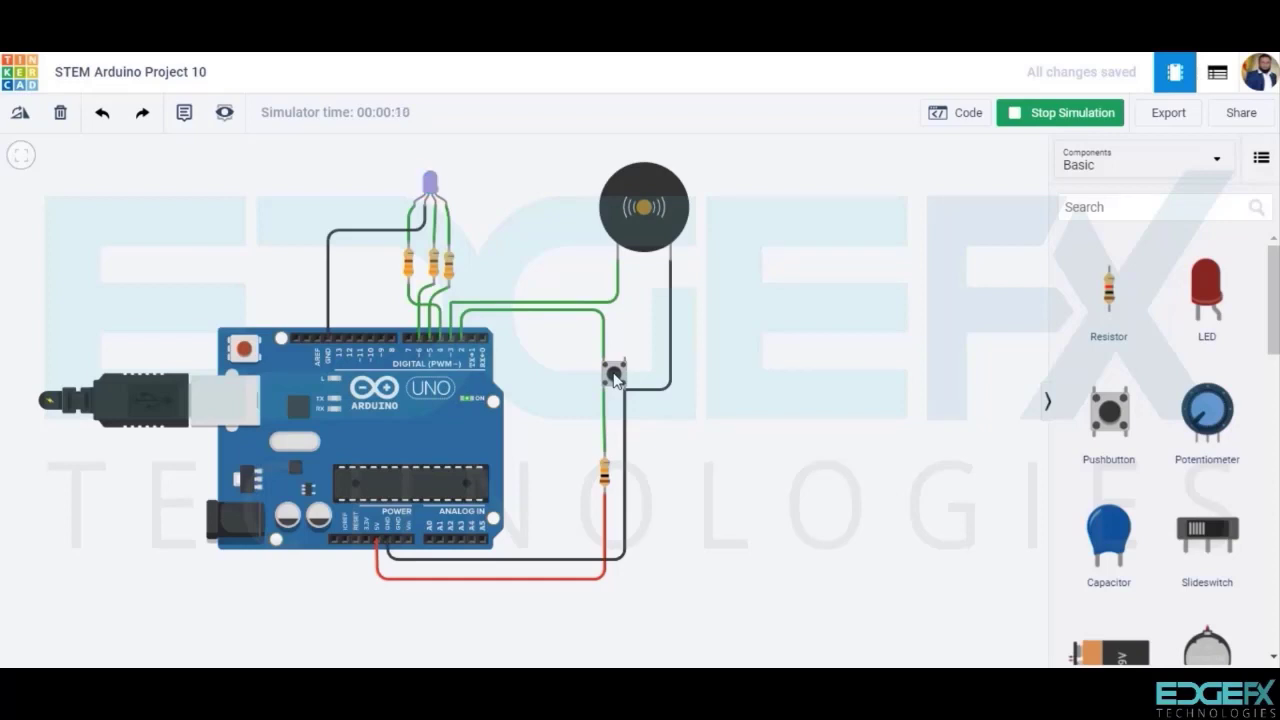
left_click(1055, 120)
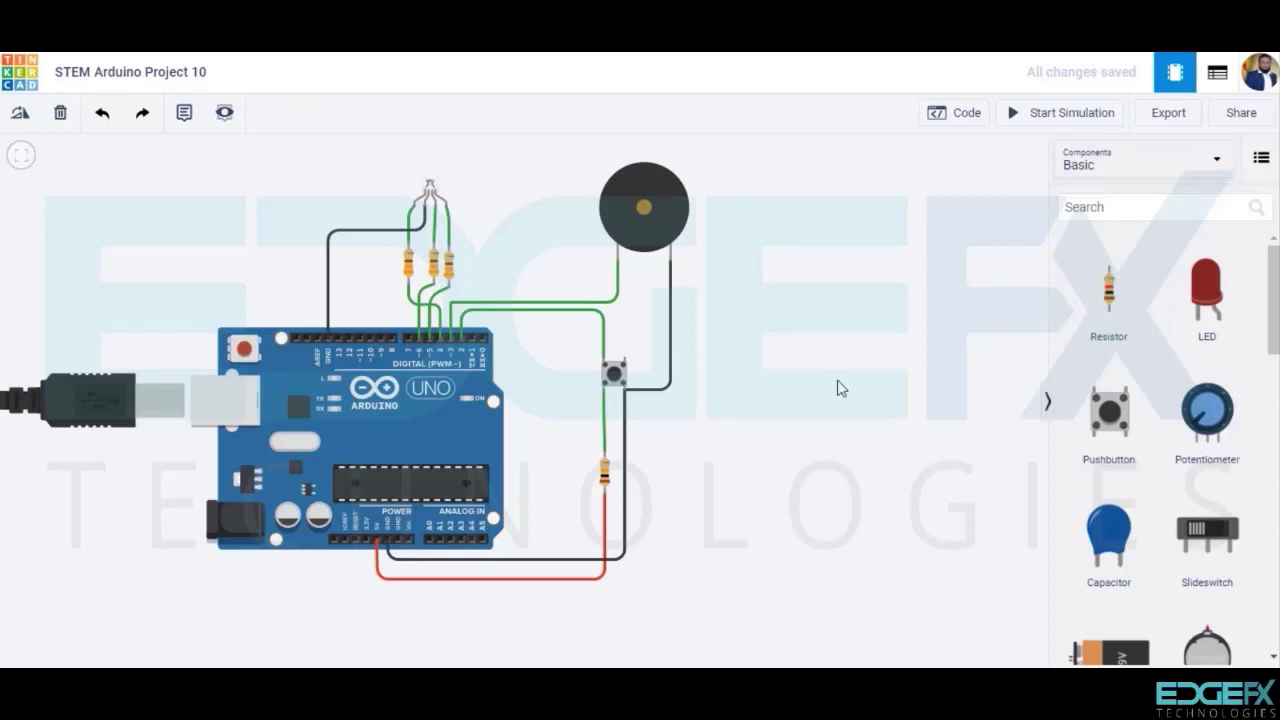